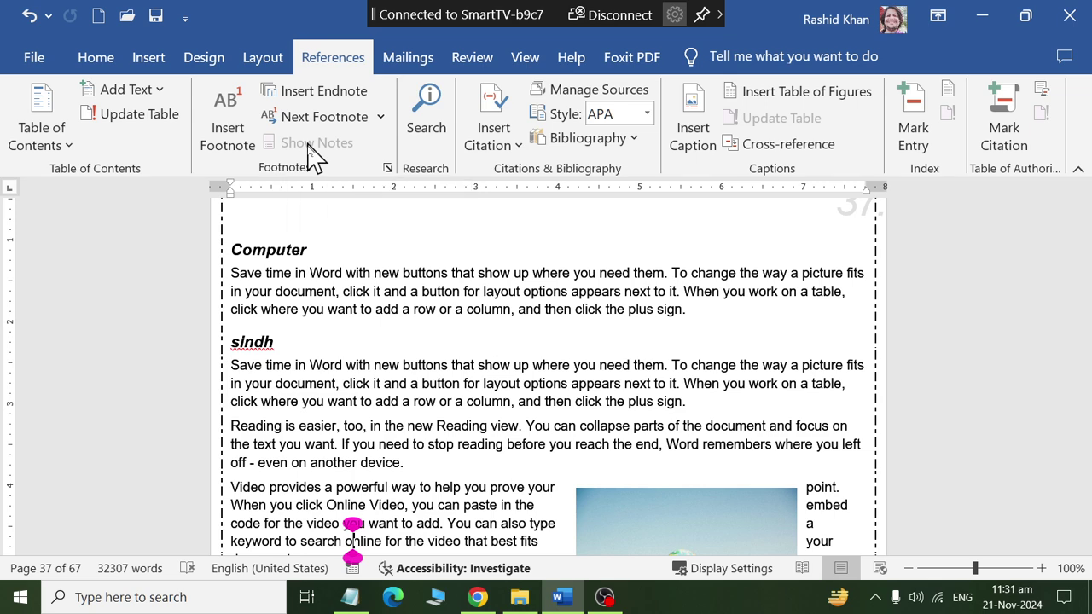
Insert a trial footnote from the References tab and step back out to the body text
{"action": "scroll", "coordinate": [309, 153], "scroll_direction": "down", "scroll_amount": 5}
{"action": "scroll", "coordinate": [331, 237], "scroll_direction": "down", "scroll_amount": 1}
{"action": "left_click", "coordinate": [102, 65]}
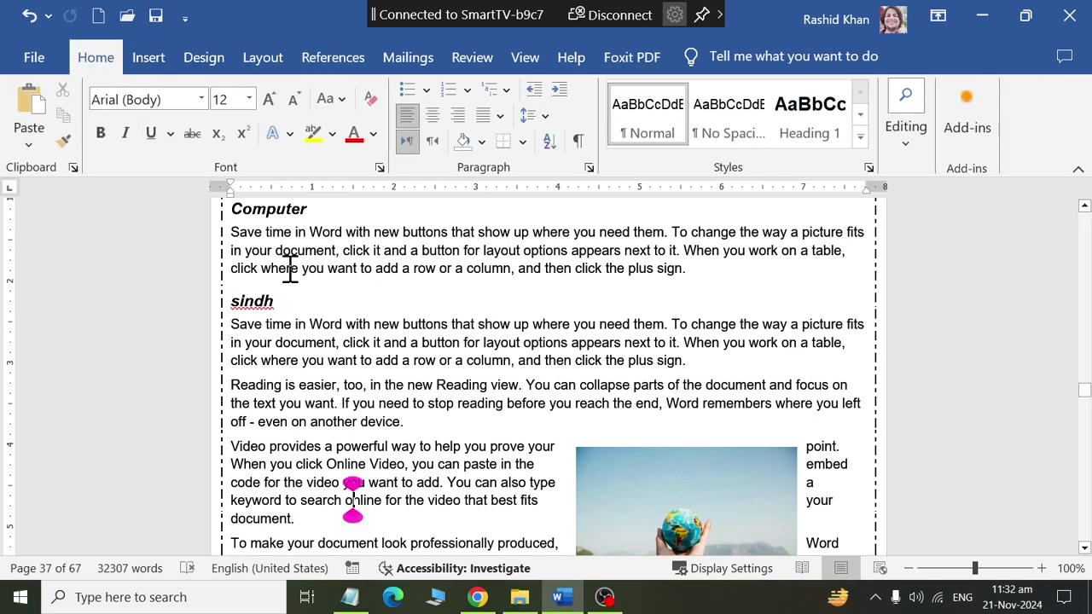
{"action": "left_click", "coordinate": [358, 64]}
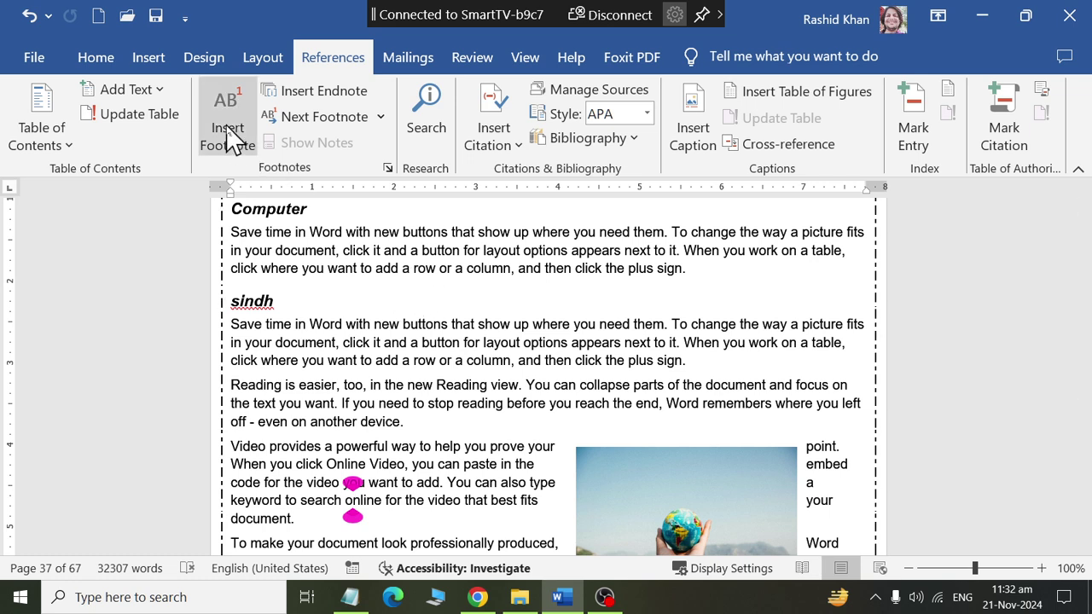
{"action": "scroll", "coordinate": [605, 383], "scroll_direction": "up", "scroll_amount": 5}
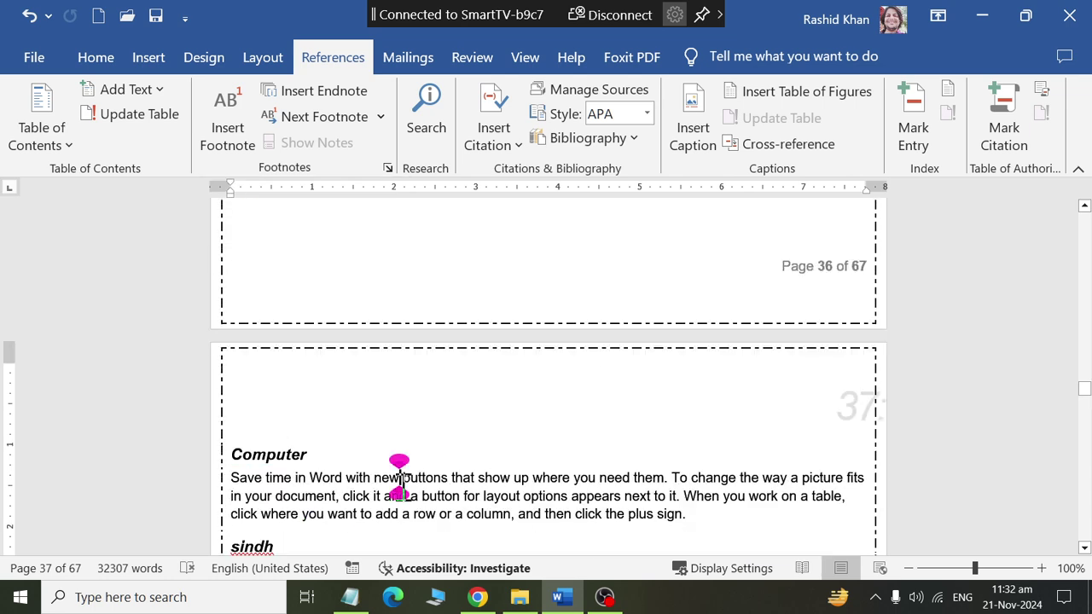
{"action": "left_click", "coordinate": [245, 130]}
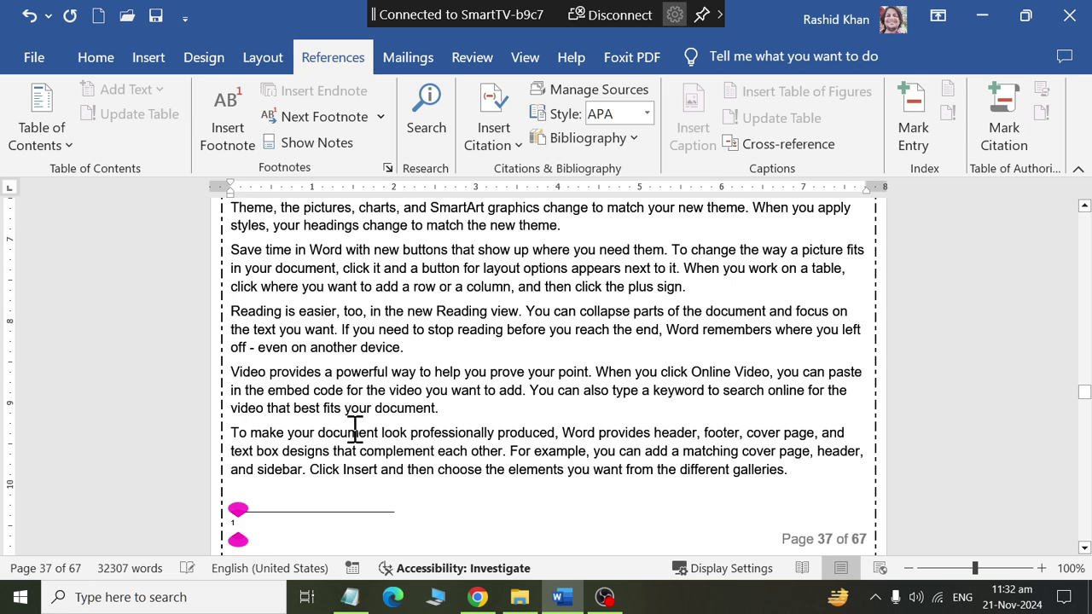
{"action": "left_click", "coordinate": [264, 546]}
Add an endnote at the Computer heading, then jump back to its reference on page 37
{"action": "left_click", "coordinate": [273, 550]}
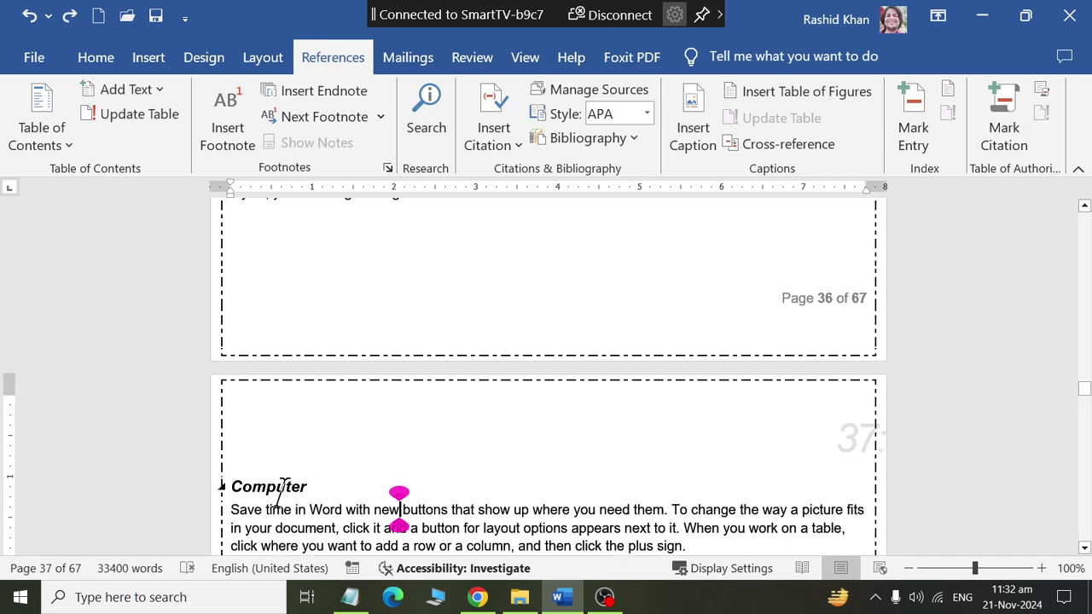
{"action": "left_click", "coordinate": [275, 486]}
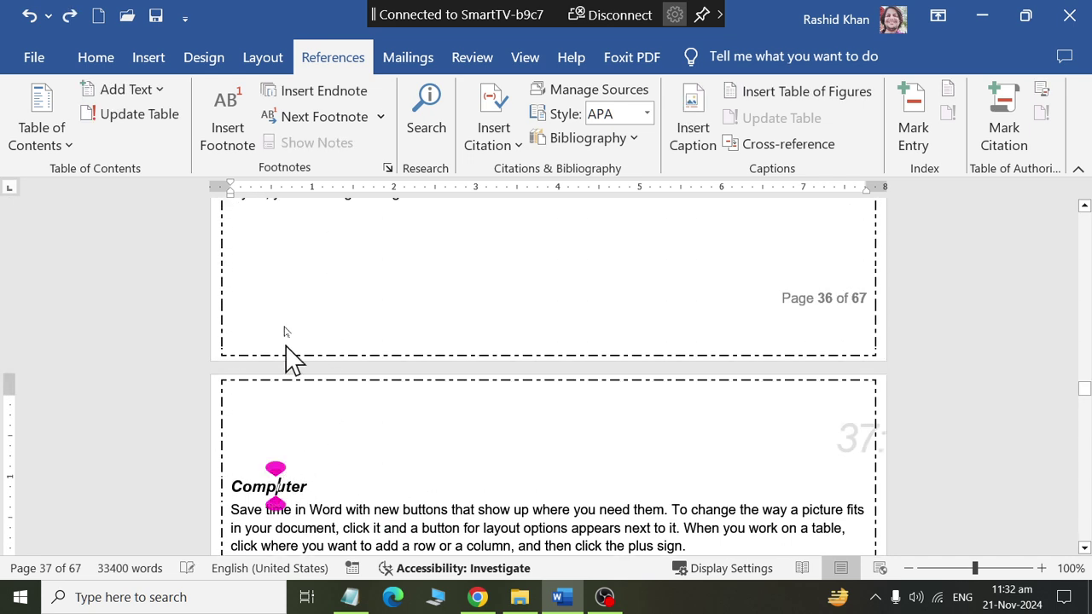
{"action": "left_click", "coordinate": [309, 95]}
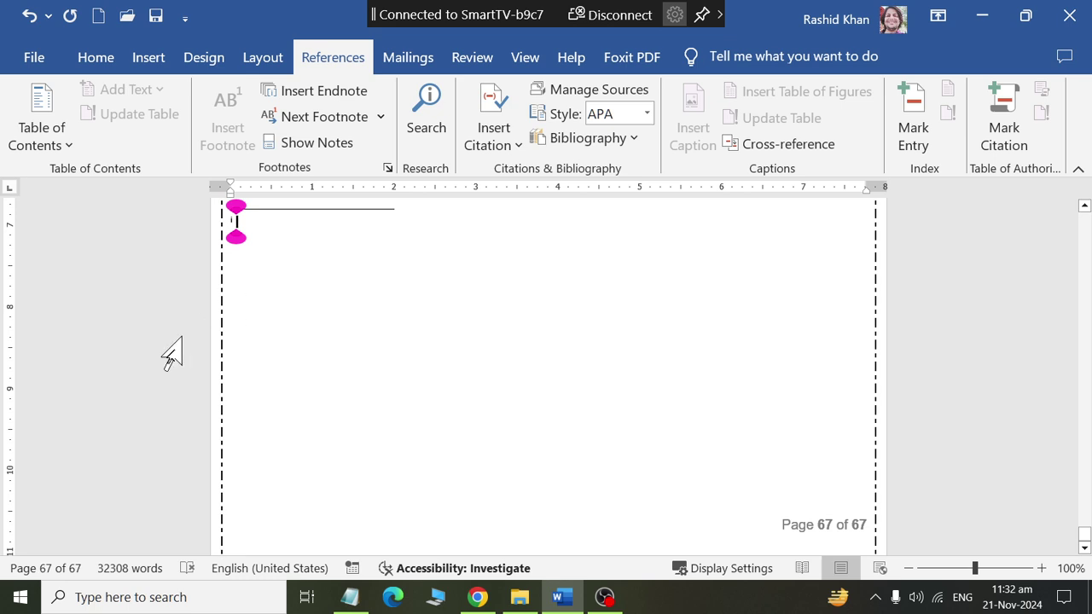
{"action": "double_click", "coordinate": [264, 236]}
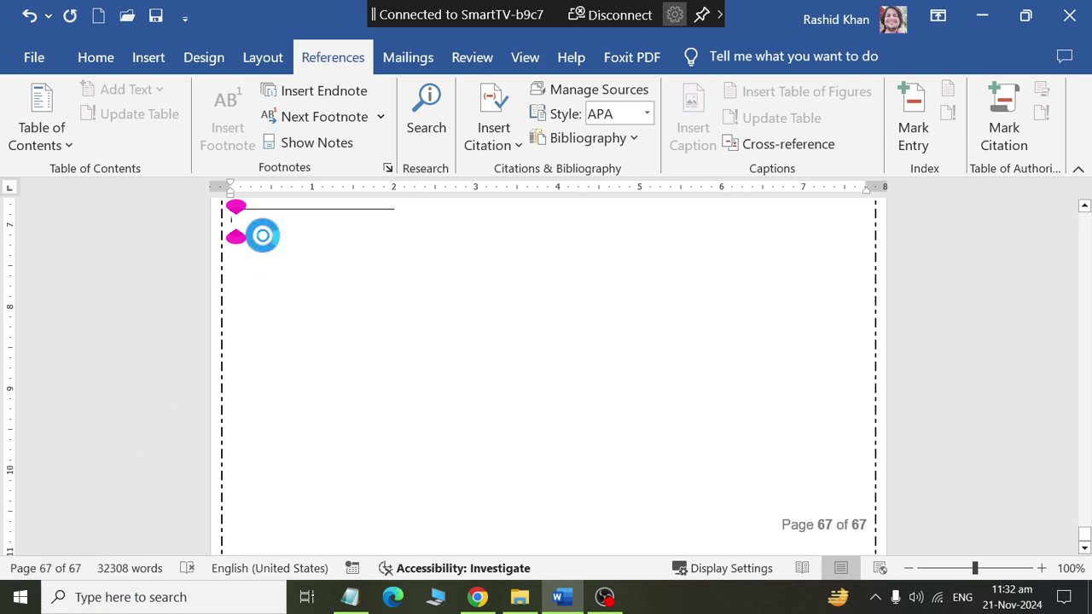
{"action": "scroll", "coordinate": [307, 307], "scroll_direction": "up", "scroll_amount": 5}
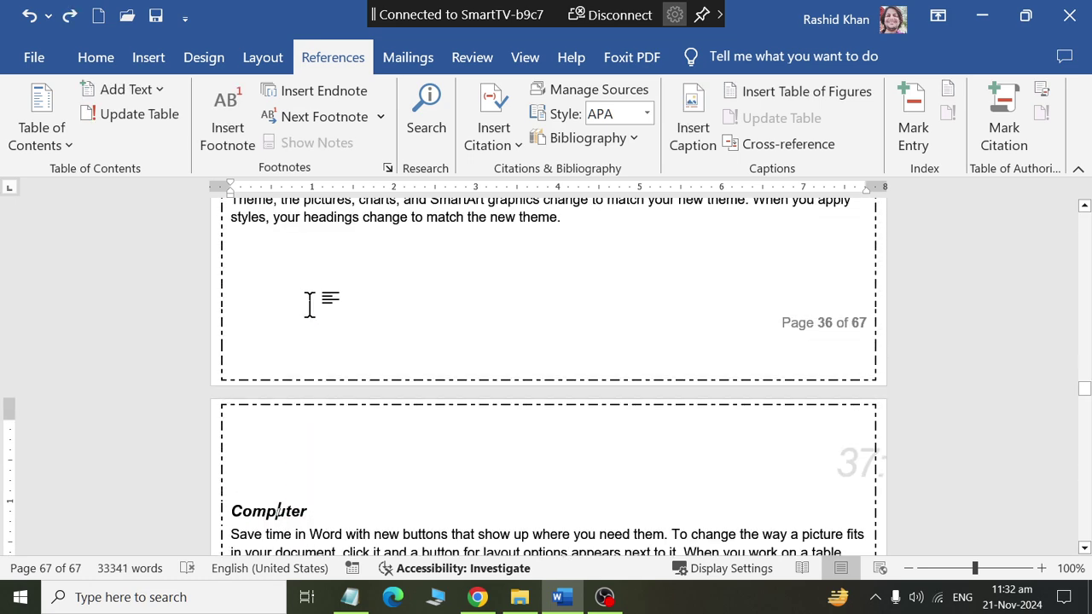
Zoom the page to 120% and select the word 'column' in the first Computer paragraph
{"action": "scroll", "coordinate": [307, 304], "scroll_direction": "down", "scroll_amount": 5}
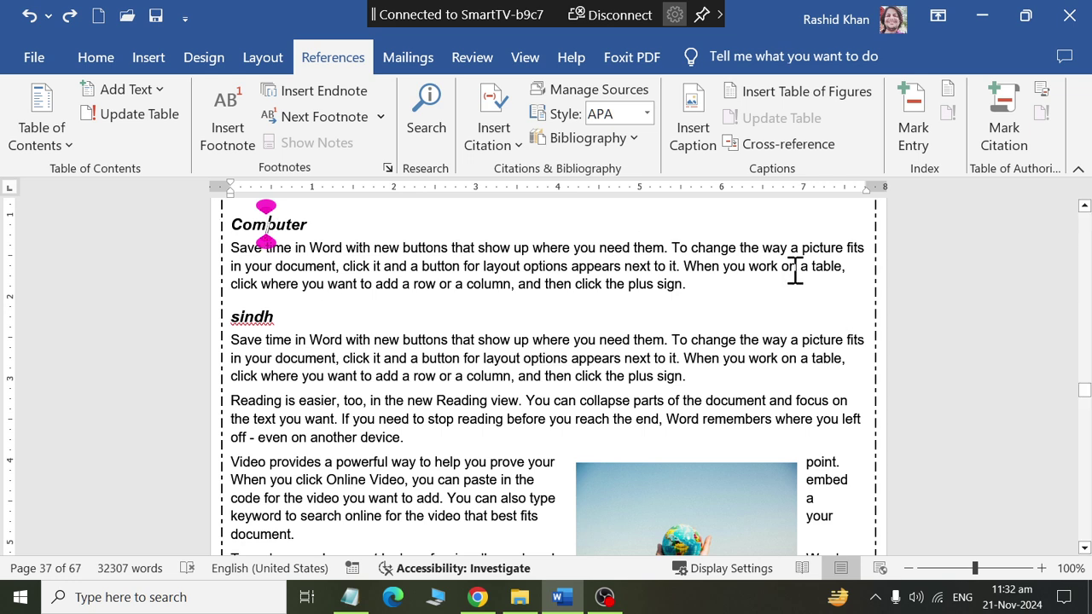
{"action": "scroll", "coordinate": [792, 270], "scroll_direction": "up", "scroll_amount": 2, "text": "ctrl"}
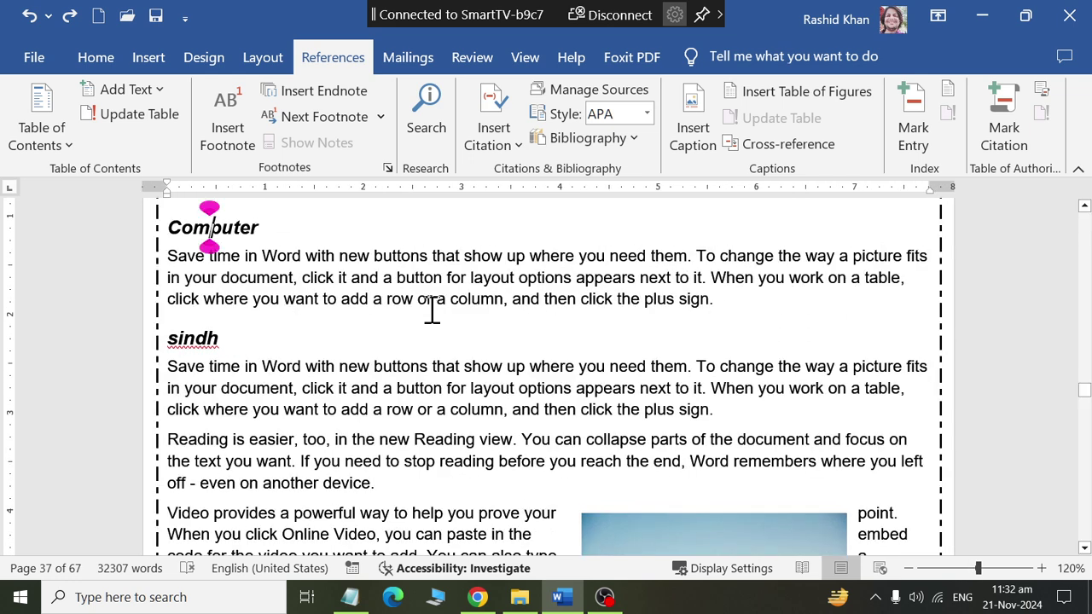
{"action": "left_click_drag", "start_coordinate": [452, 304], "coordinate": [503, 305]}
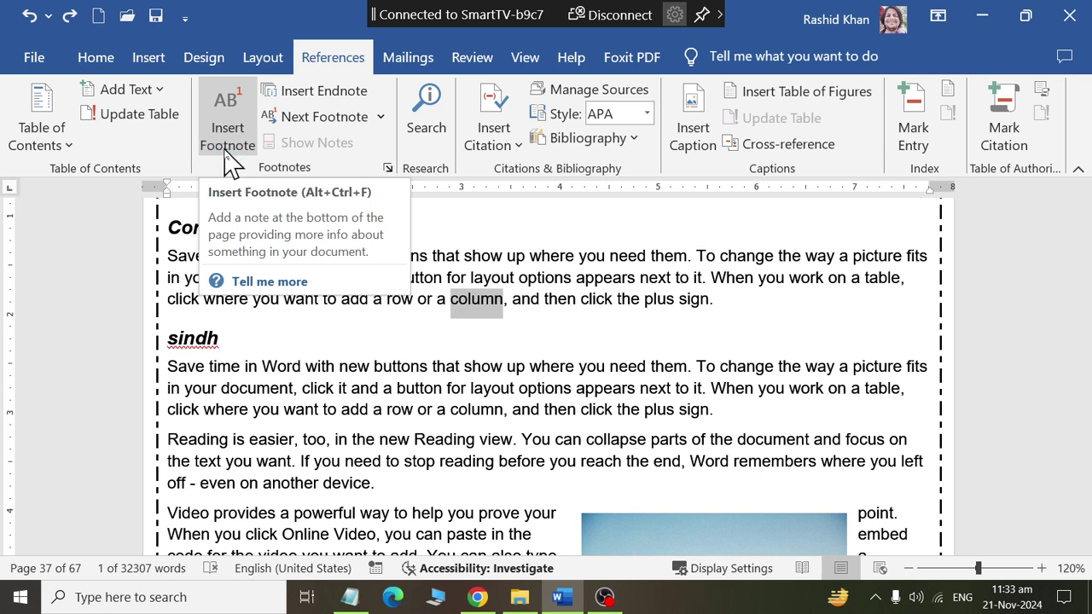
Place footnote 1 just after 'column' with the text 'column is the part of table.'
{"action": "left_click", "coordinate": [229, 145]}
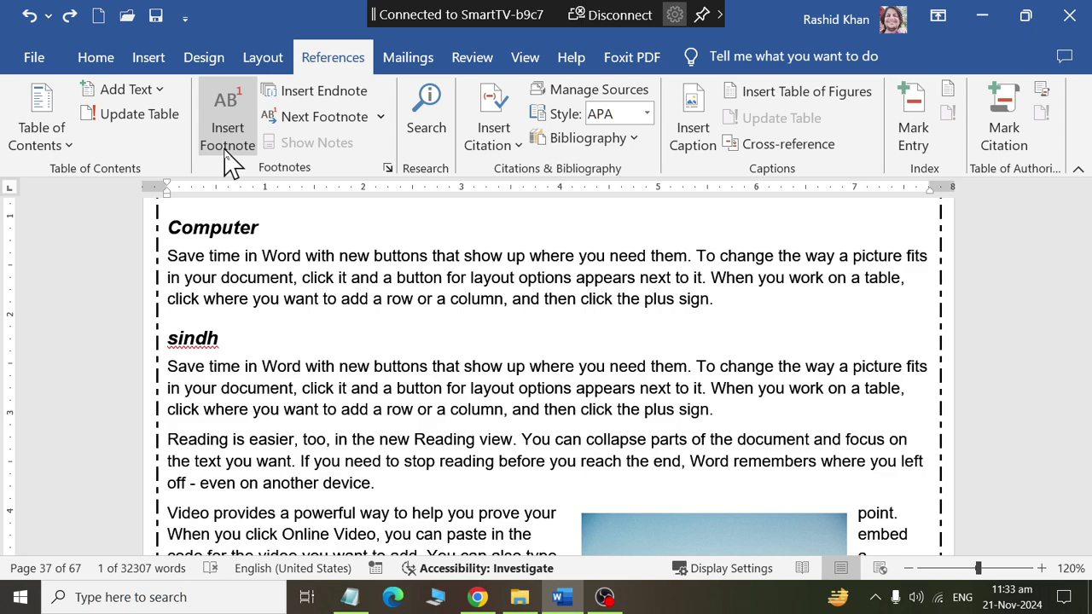
{"action": "left_click", "coordinate": [512, 281]}
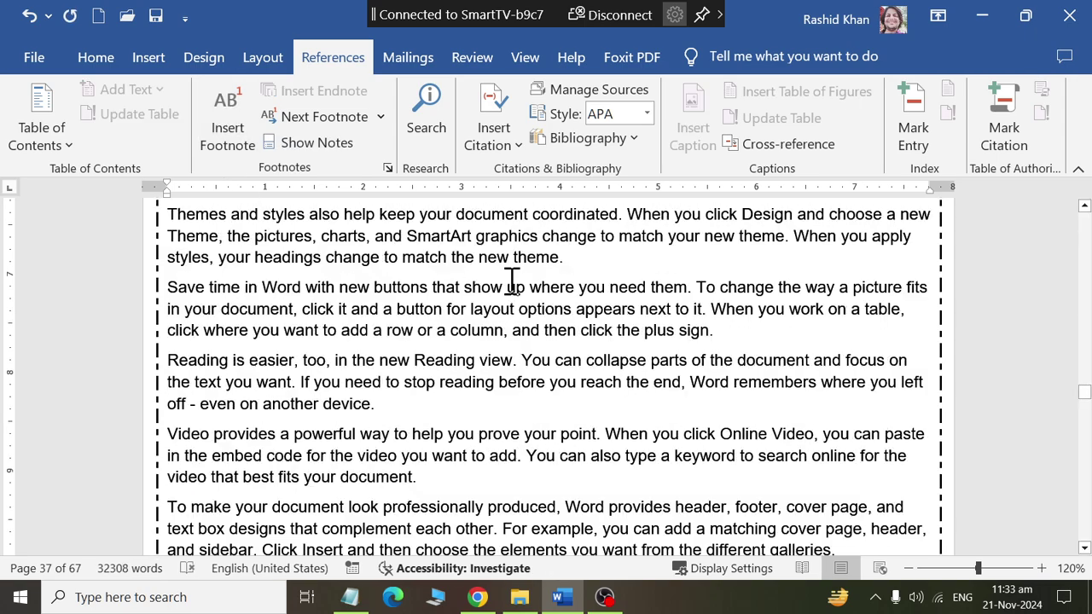
{"action": "scroll", "coordinate": [512, 286], "scroll_direction": "up", "scroll_amount": 5}
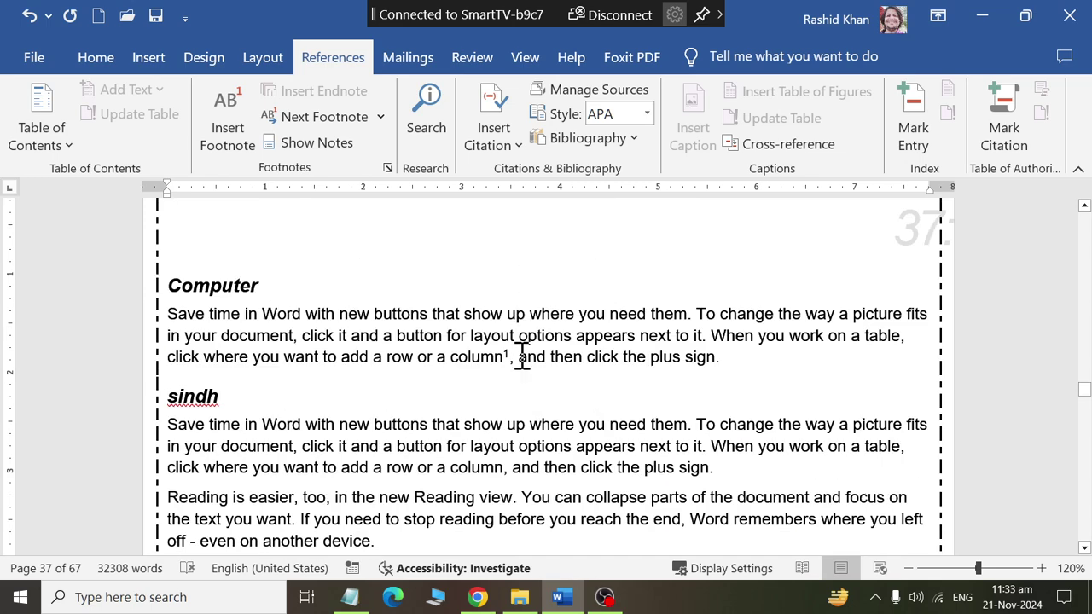
{"action": "left_click_drag", "start_coordinate": [509, 346], "coordinate": [510, 352]}
{"action": "double_click", "coordinate": [509, 350]}
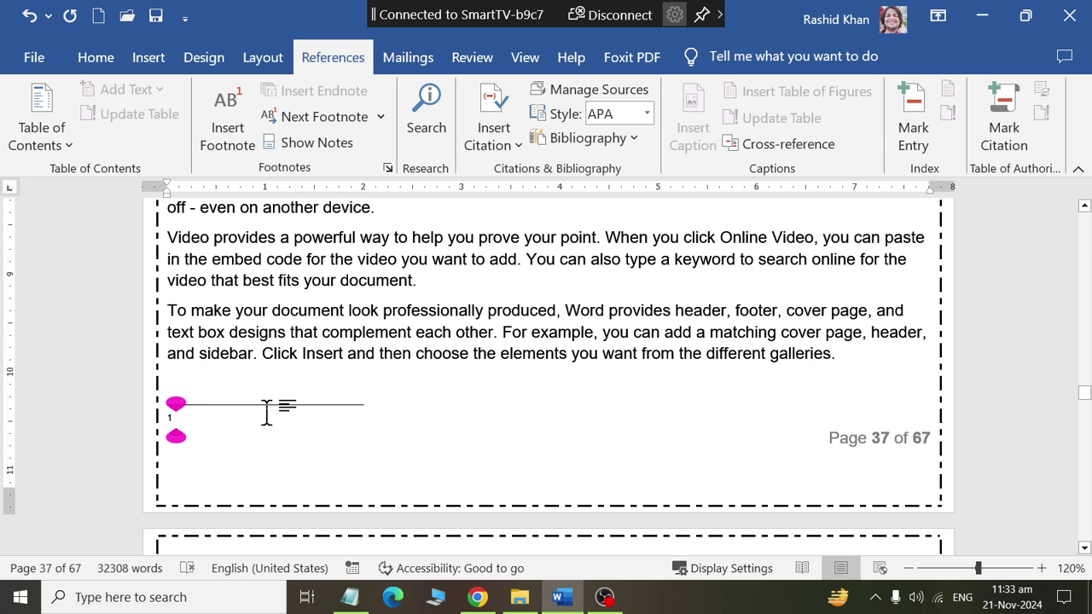
{"action": "type", "text": "colum"}
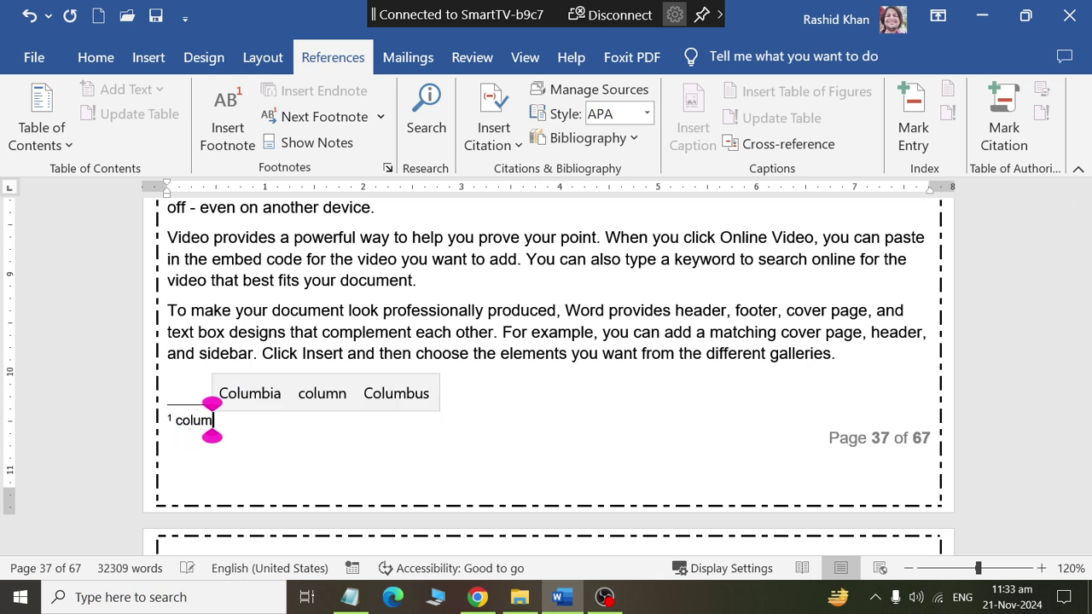
{"action": "type", "text": "n is "}
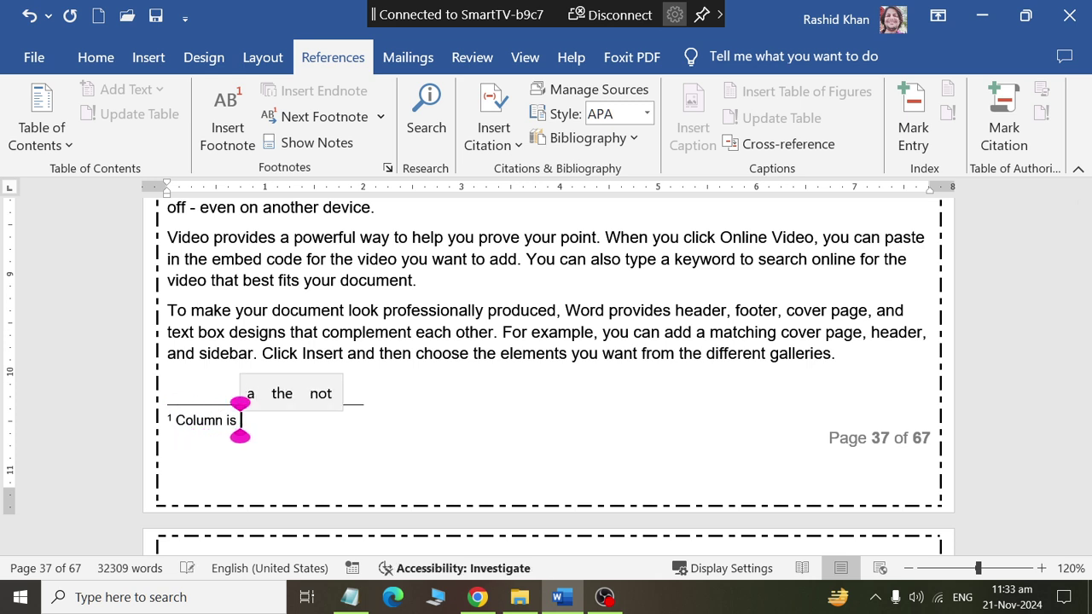
{"action": "type", "text": "the part of ta"}
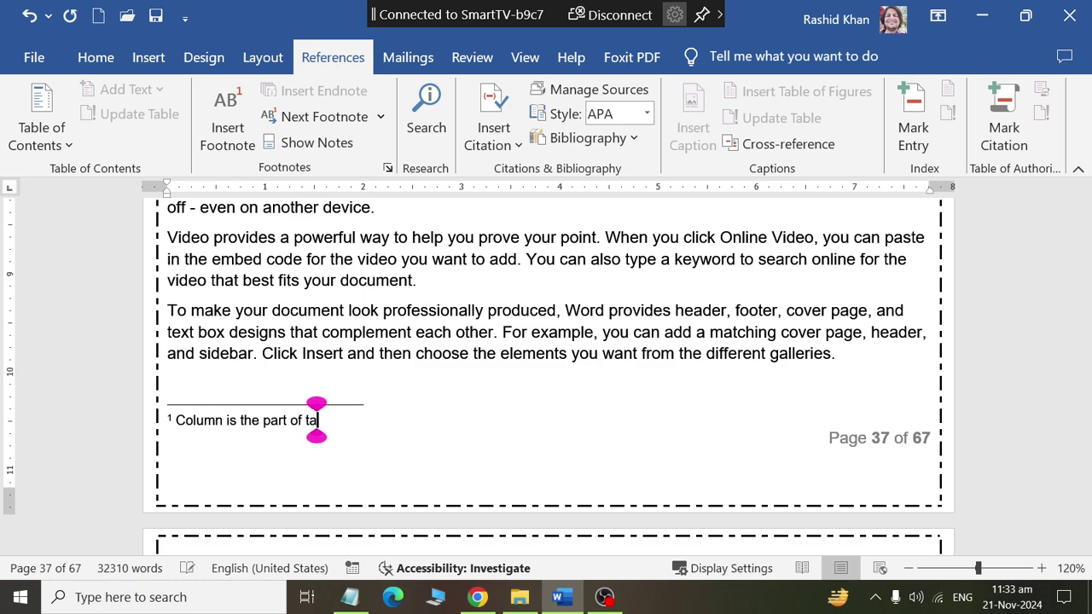
{"action": "type", "text": "ble."}
{"action": "scroll", "coordinate": [383, 341], "scroll_direction": "up", "scroll_amount": 10}
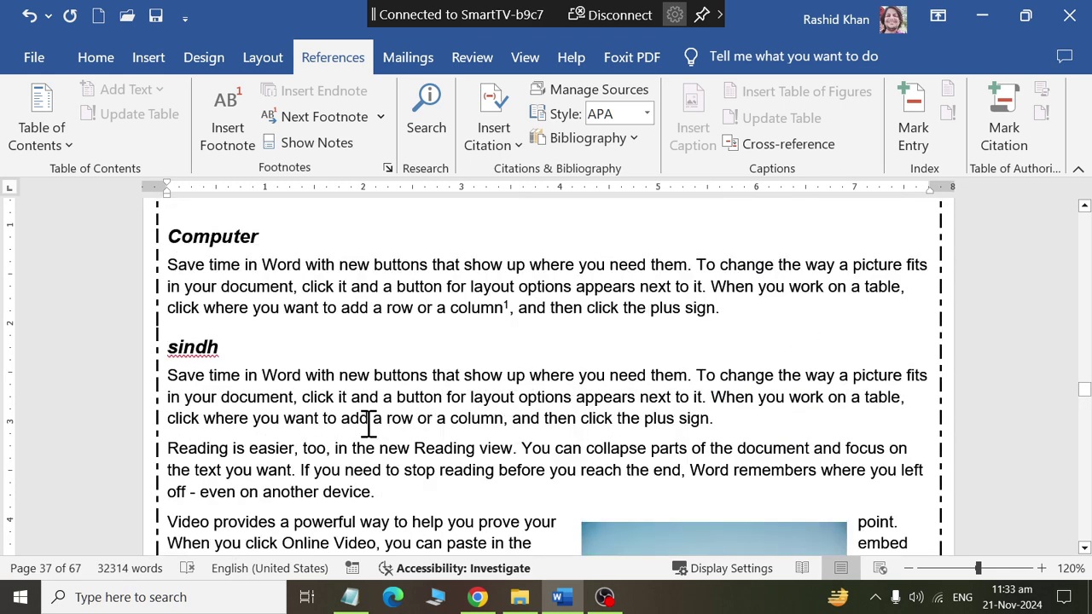
Add footnote 2 to 'row' in the sindh paragraph reading 'row represent records in tables'
{"action": "double_click", "coordinate": [395, 420]}
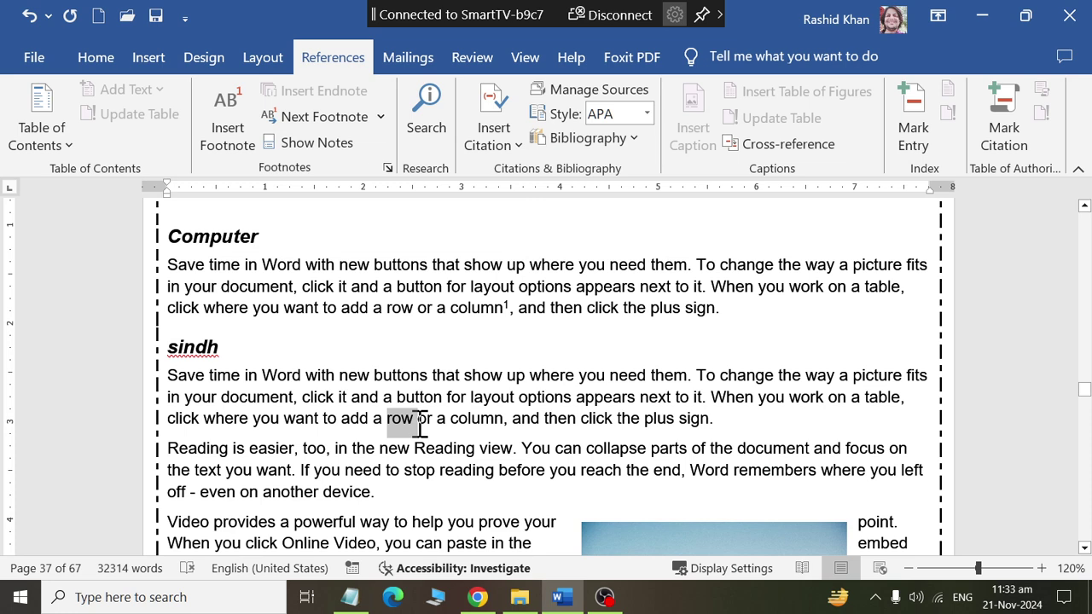
{"action": "left_click", "coordinate": [239, 133]}
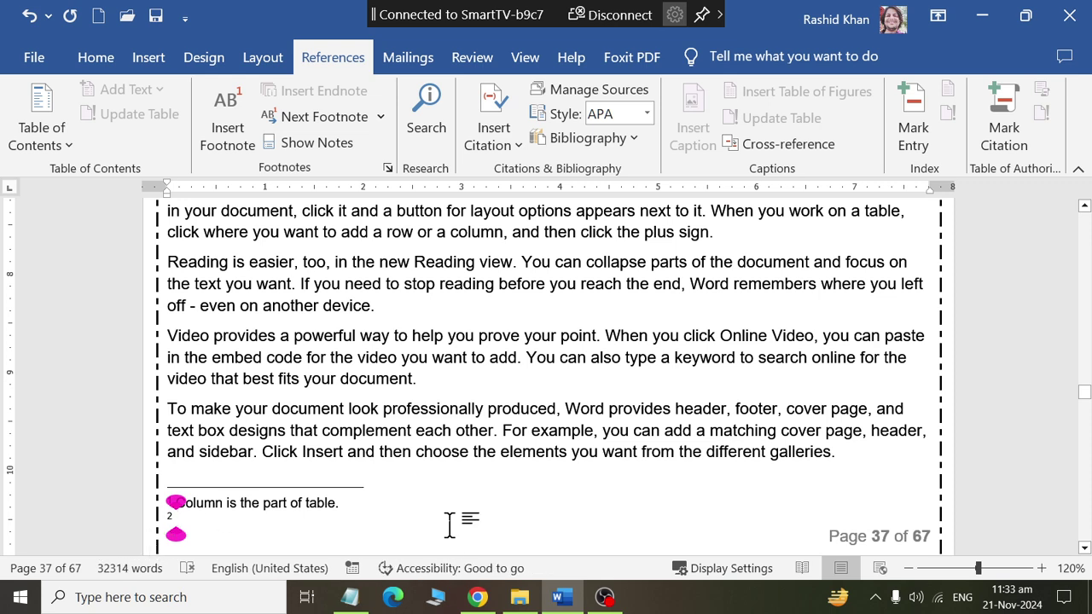
{"action": "type", "text": "row rep"}
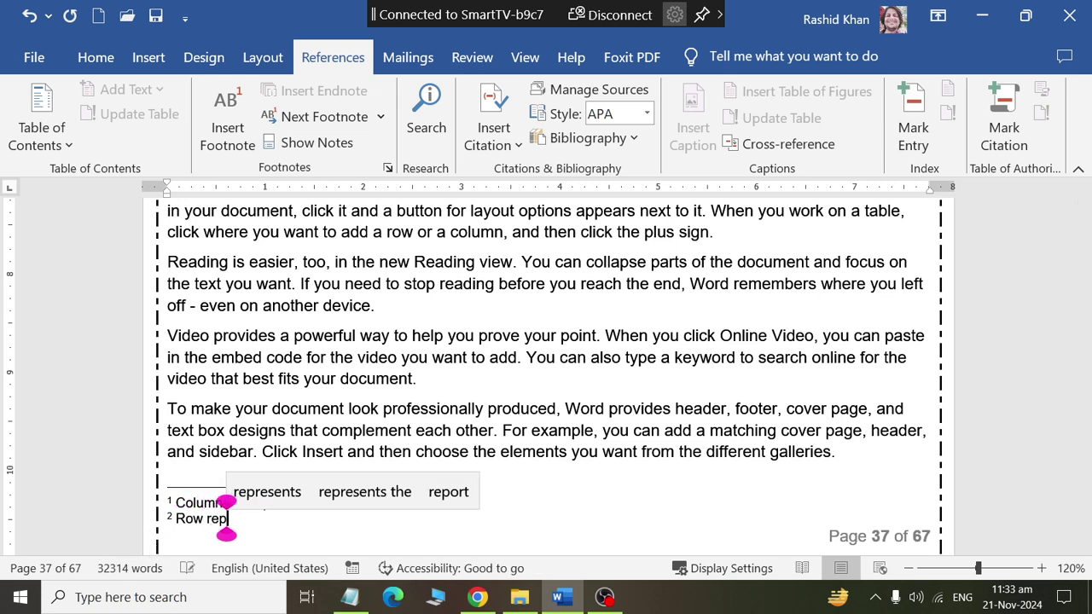
{"action": "type", "text": "resent record"}
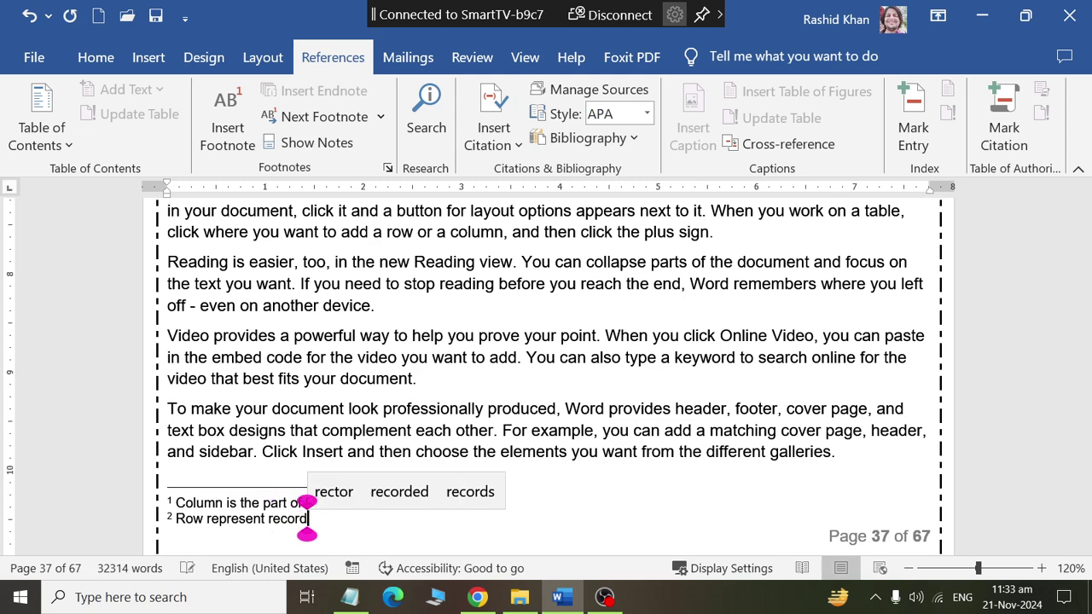
{"action": "type", "text": "s in tables"}
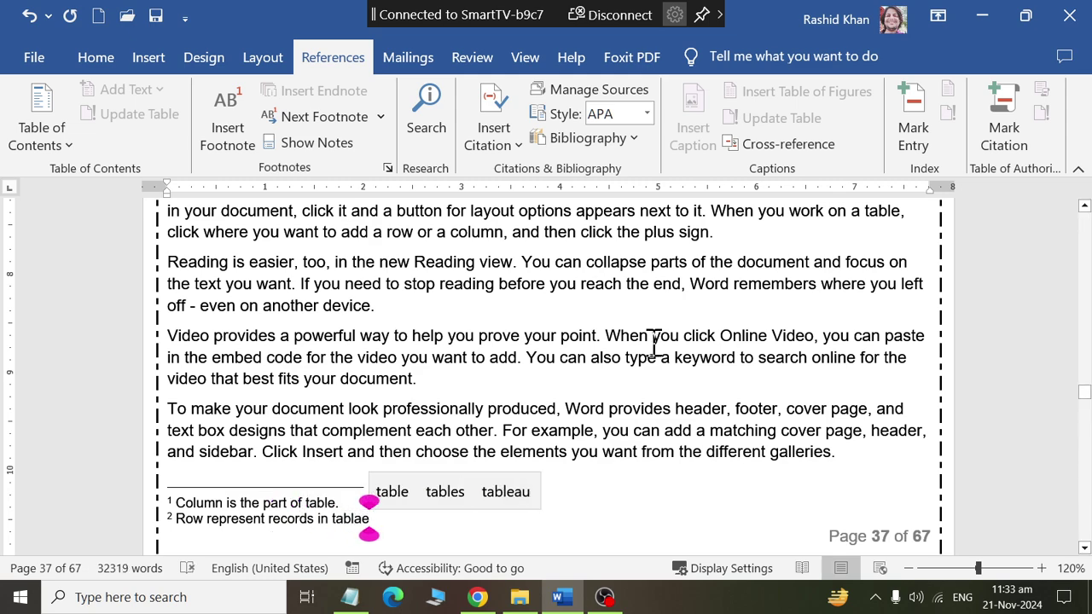
{"action": "scroll", "coordinate": [653, 341], "scroll_direction": "down", "scroll_amount": 1}
{"action": "scroll", "coordinate": [654, 341], "scroll_direction": "up", "scroll_amount": 5}
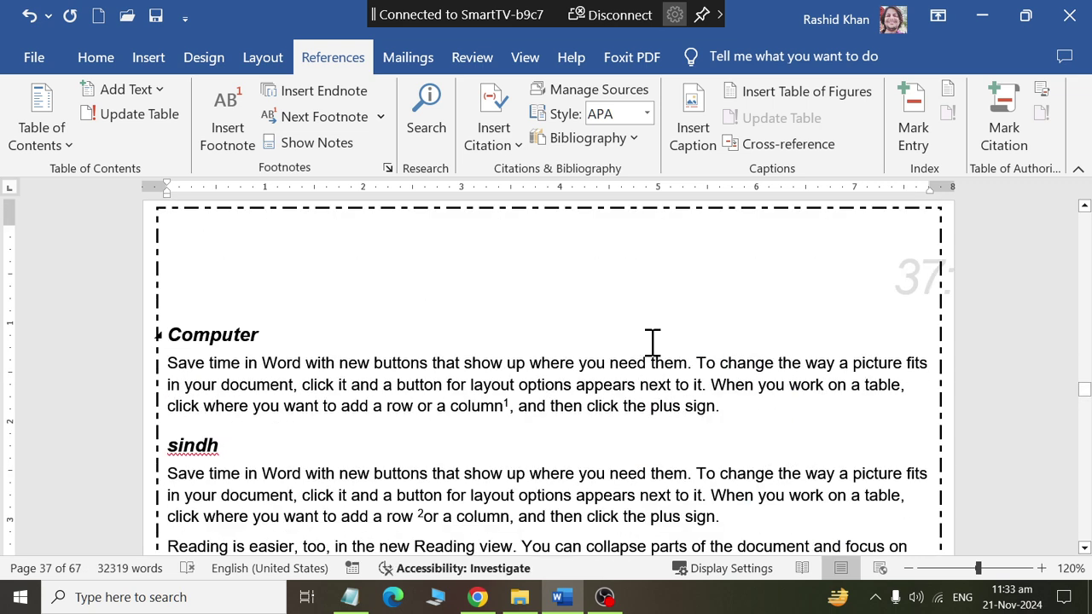
{"action": "scroll", "coordinate": [654, 341], "scroll_direction": "down", "scroll_amount": 1}
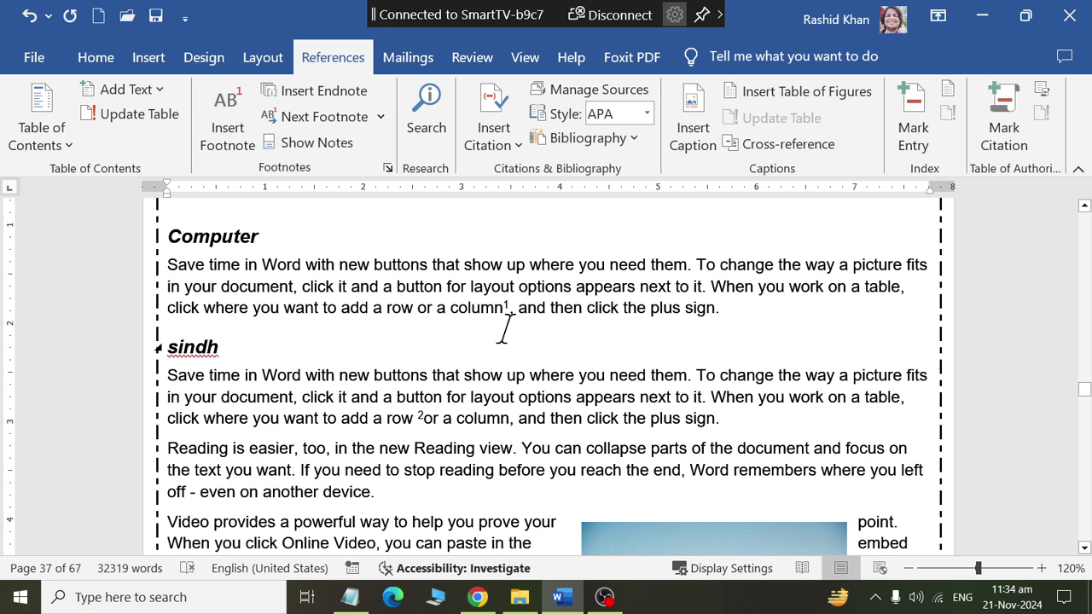
{"action": "mouse_move", "coordinate": [506, 313]}
{"action": "left_mouse_down"}
{"action": "mouse_move", "coordinate": [504, 296]}
{"action": "mouse_move", "coordinate": [483, 300]}
{"action": "mouse_move", "coordinate": [492, 307]}
{"action": "mouse_move", "coordinate": [475, 341]}
{"action": "mouse_move", "coordinate": [480, 308]}
{"action": "mouse_move", "coordinate": [490, 309]}
{"action": "mouse_move", "coordinate": [476, 305]}
{"action": "left_mouse_up"}
{"action": "left_click", "coordinate": [222, 347]}
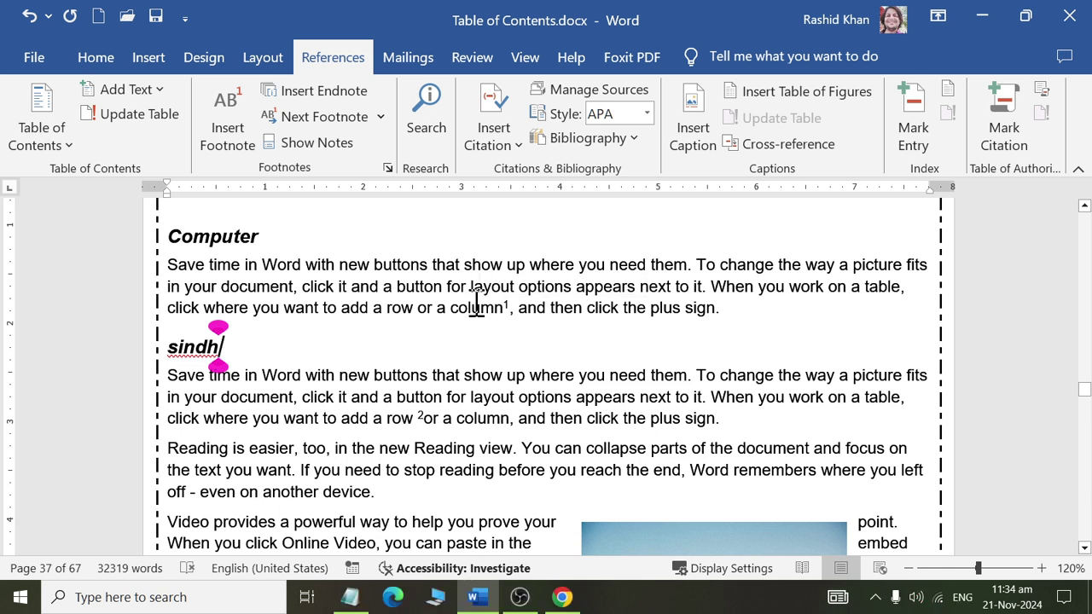
{"action": "left_click_drag", "start_coordinate": [491, 307], "coordinate": [469, 309]}
{"action": "left_click_drag", "start_coordinate": [503, 305], "coordinate": [509, 309]}
{"action": "scroll", "coordinate": [509, 309], "scroll_direction": "down", "scroll_amount": 5}
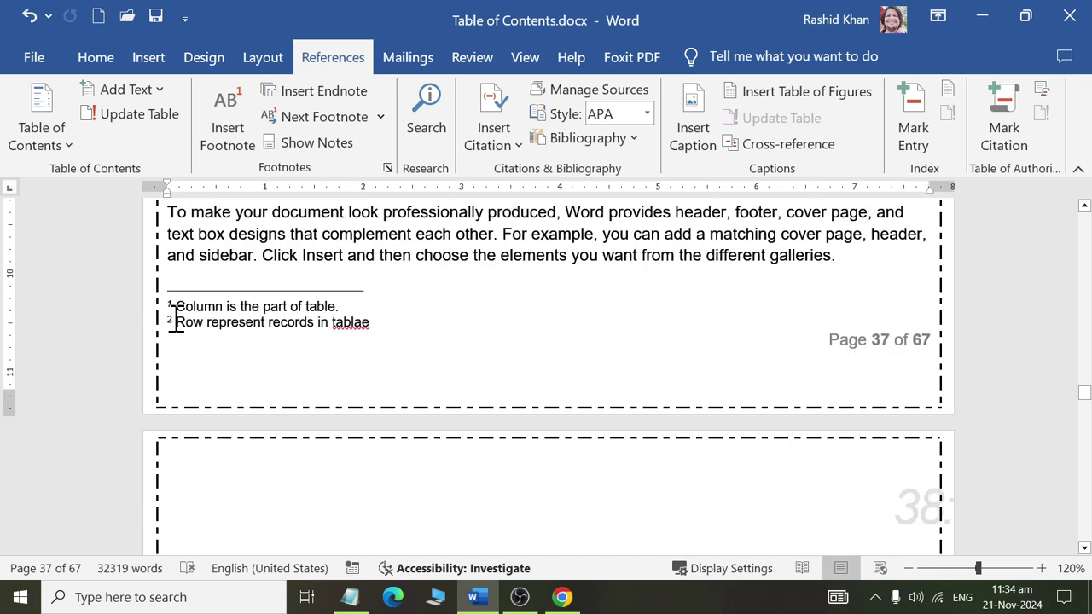
{"action": "left_click_drag", "start_coordinate": [176, 306], "coordinate": [344, 301]}
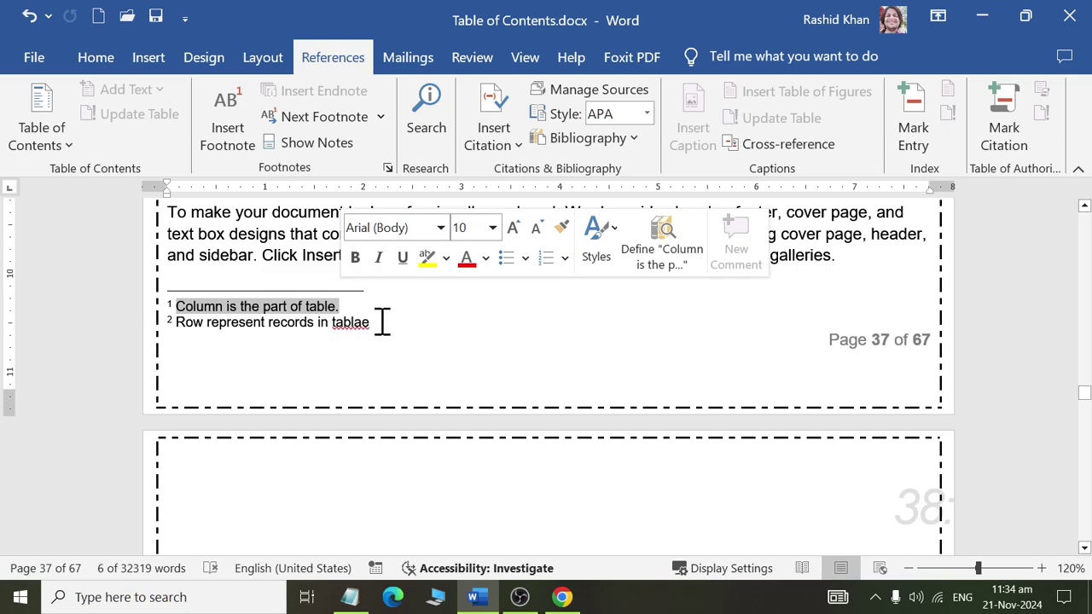
{"action": "scroll", "coordinate": [621, 320], "scroll_direction": "up", "scroll_amount": 10}
{"action": "scroll", "coordinate": [621, 320], "scroll_direction": "up", "scroll_amount": 2}
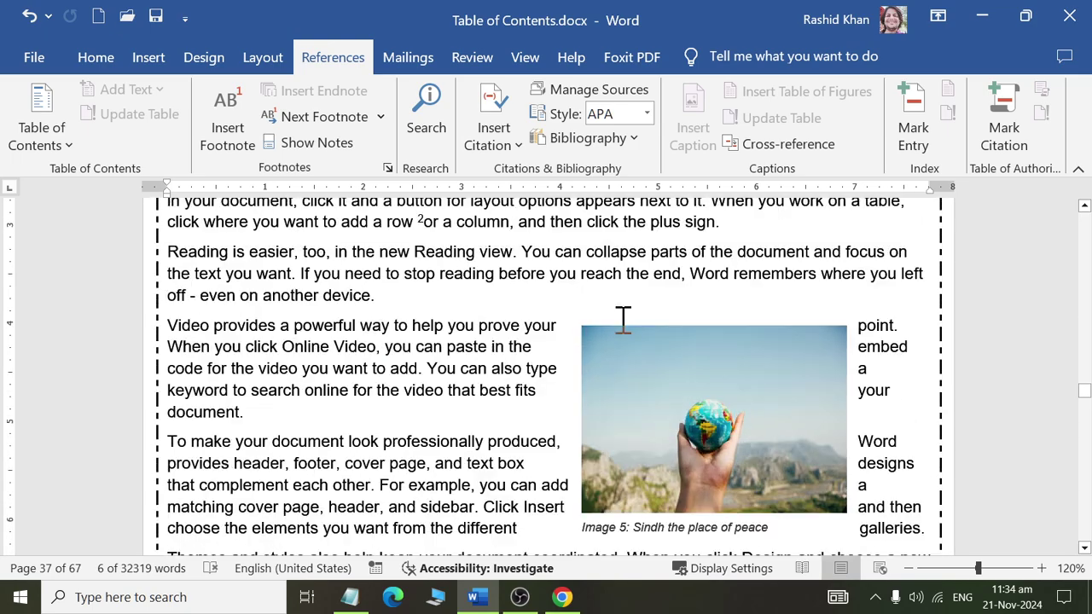
{"action": "scroll", "coordinate": [622, 316], "scroll_direction": "up", "scroll_amount": 2}
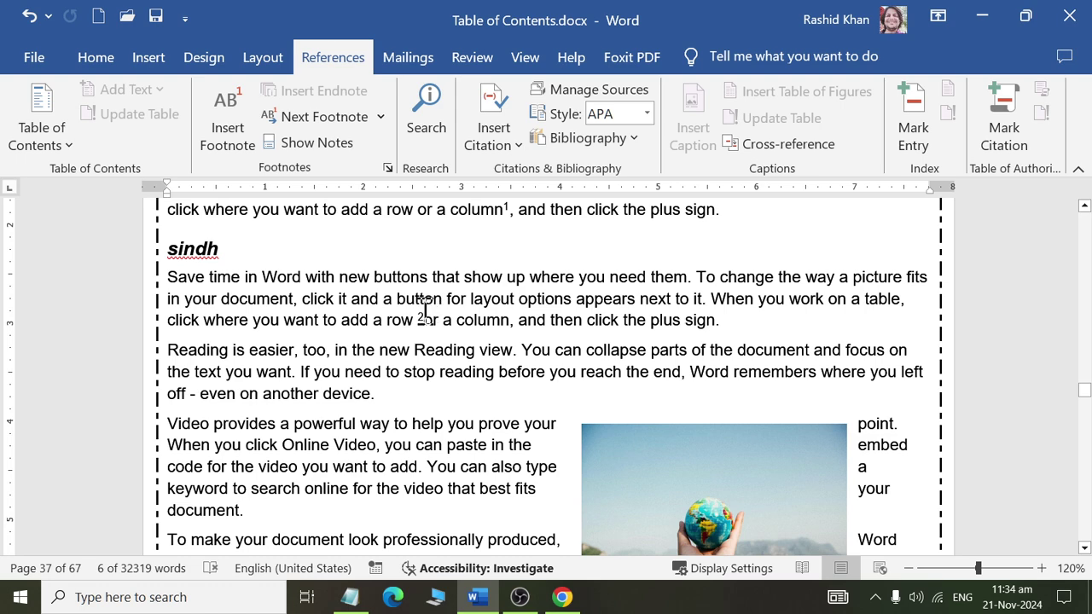
{"action": "scroll", "coordinate": [424, 311], "scroll_direction": "down", "scroll_amount": 3}
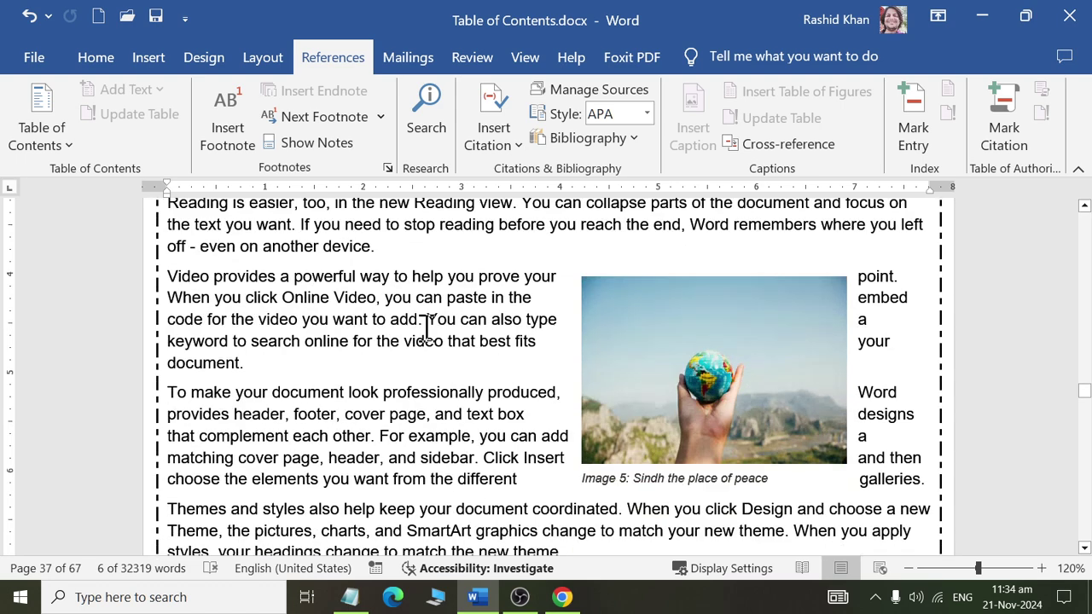
{"action": "scroll", "coordinate": [427, 324], "scroll_direction": "down", "scroll_amount": 6}
{"action": "scroll", "coordinate": [429, 329], "scroll_direction": "down", "scroll_amount": 6}
{"action": "left_click", "coordinate": [307, 322]}
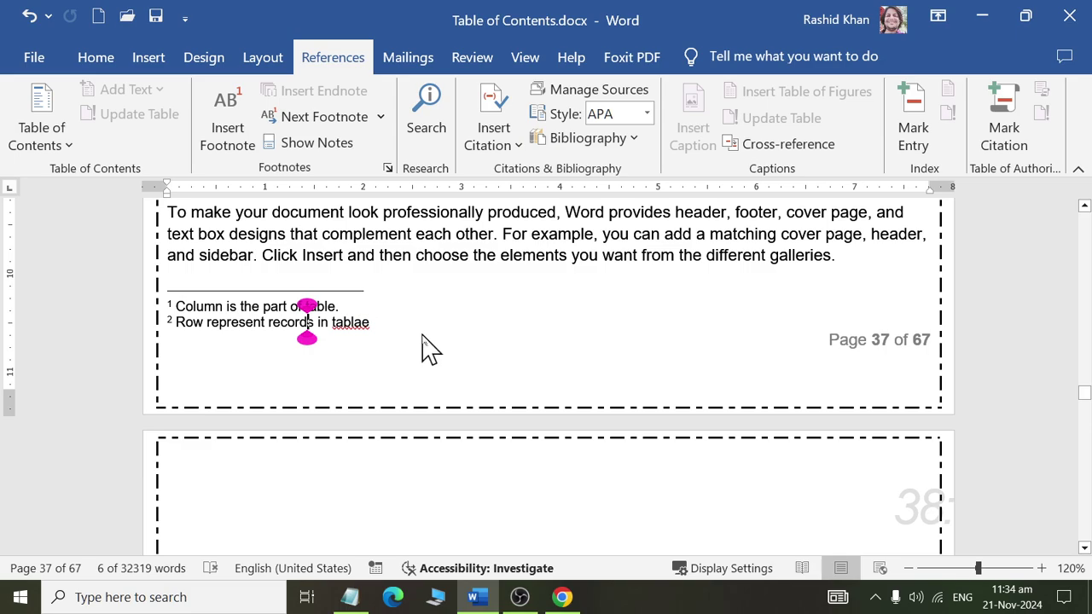
{"action": "scroll", "coordinate": [453, 353], "scroll_direction": "up", "scroll_amount": 3}
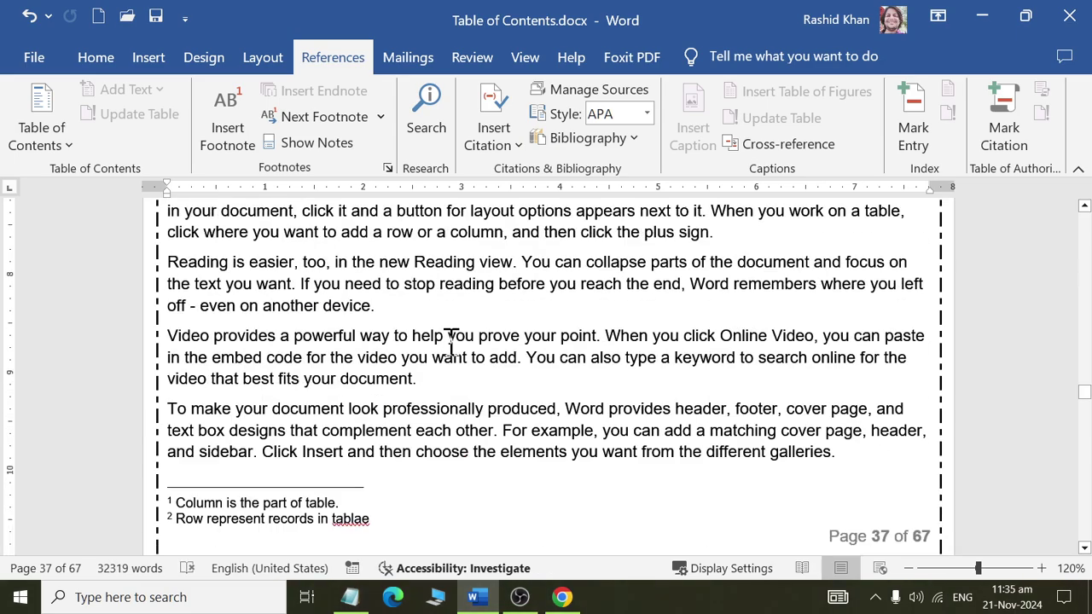
{"action": "scroll", "coordinate": [448, 343], "scroll_direction": "up", "scroll_amount": 2}
{"action": "left_click", "coordinate": [374, 343]}
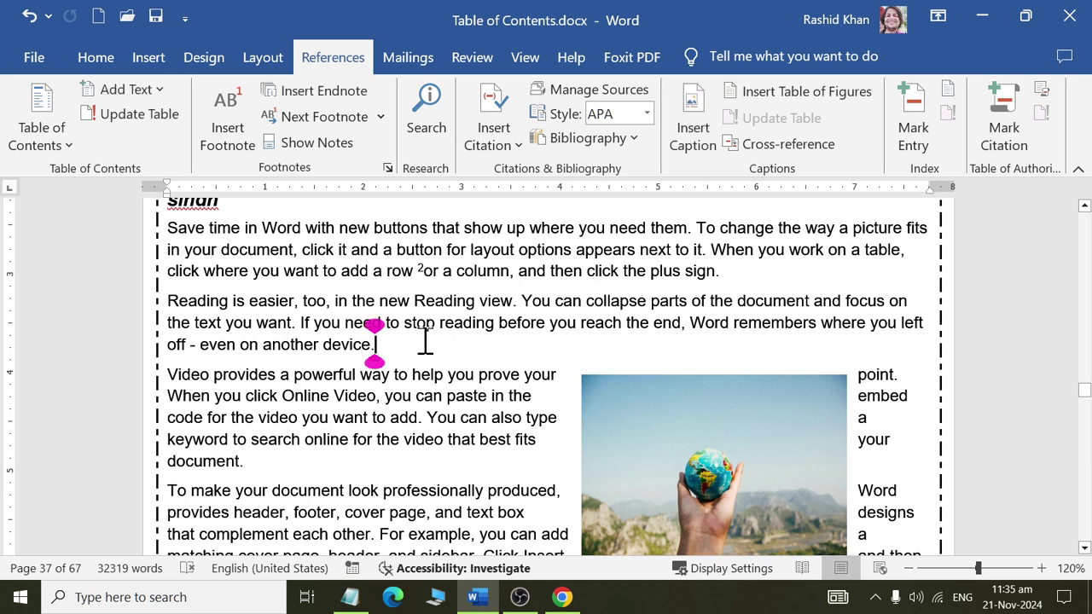
{"action": "scroll", "coordinate": [419, 341], "scroll_direction": "up", "scroll_amount": 4}
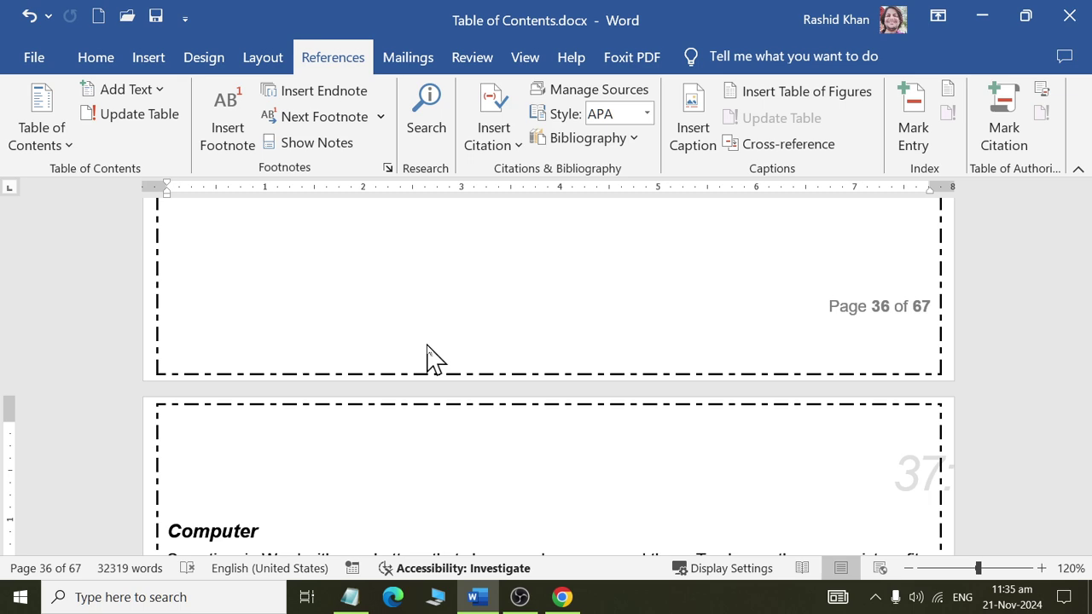
{"action": "scroll", "coordinate": [434, 361], "scroll_direction": "up", "scroll_amount": 1}
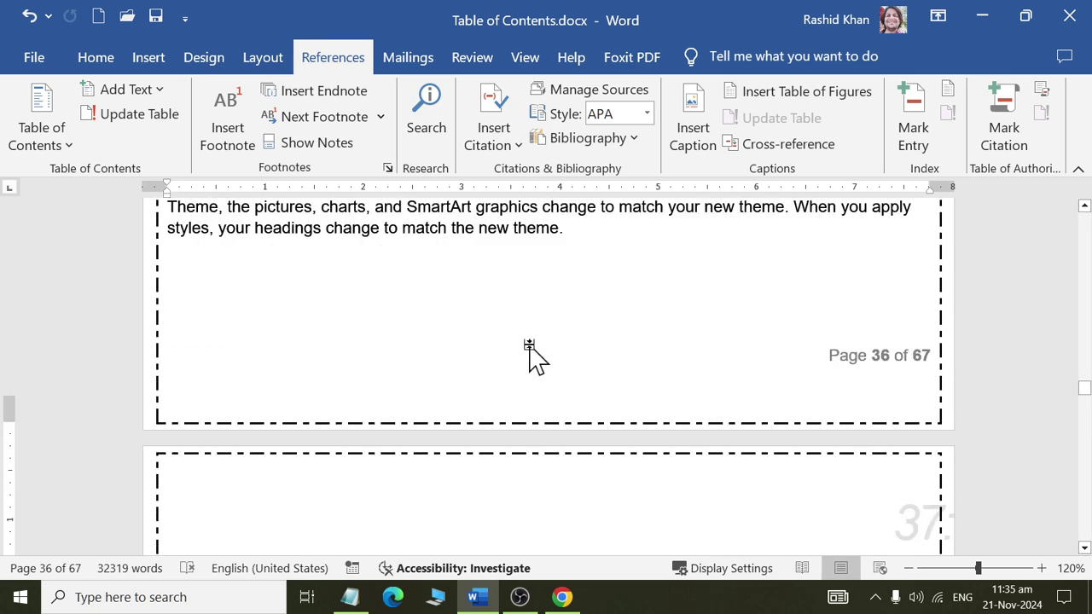
{"action": "scroll", "coordinate": [529, 354], "scroll_direction": "down", "scroll_amount": 5}
{"action": "scroll", "coordinate": [530, 348], "scroll_direction": "down", "scroll_amount": 3}
{"action": "scroll", "coordinate": [530, 350], "scroll_direction": "up", "scroll_amount": 2}
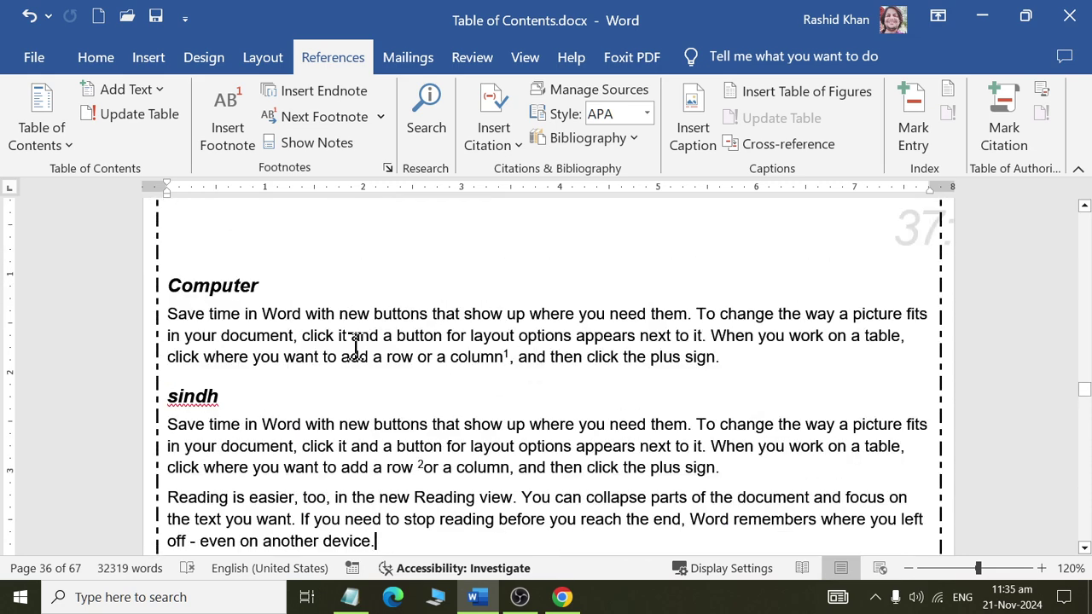
Select the Computer heading and paragraph, then add the endnote 'Computer is a digital machine describe in notes'
{"action": "left_click_drag", "start_coordinate": [167, 287], "coordinate": [723, 357]}
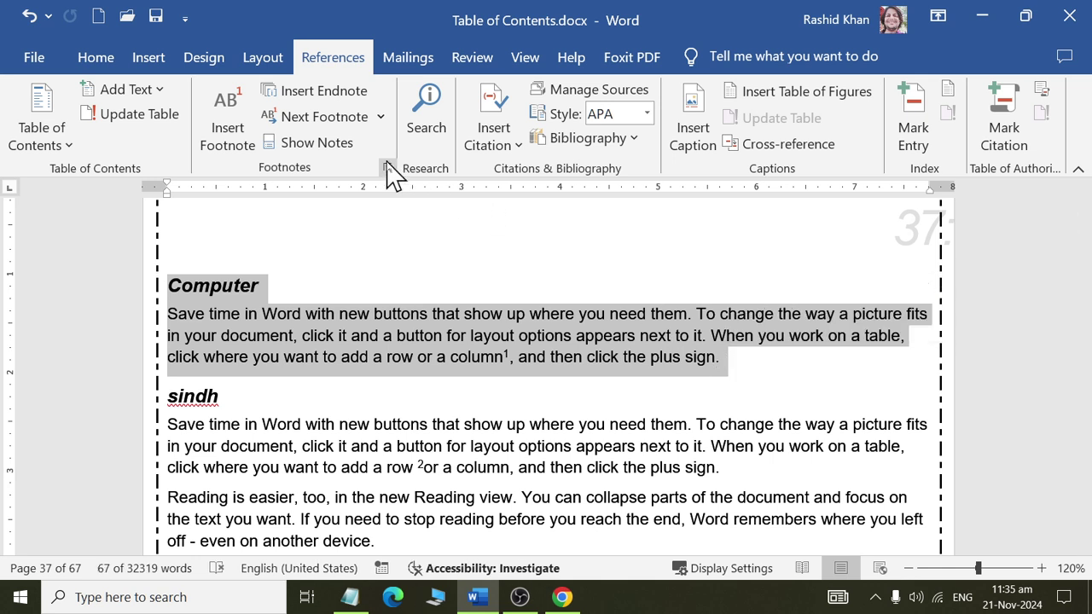
{"action": "left_click", "coordinate": [345, 104]}
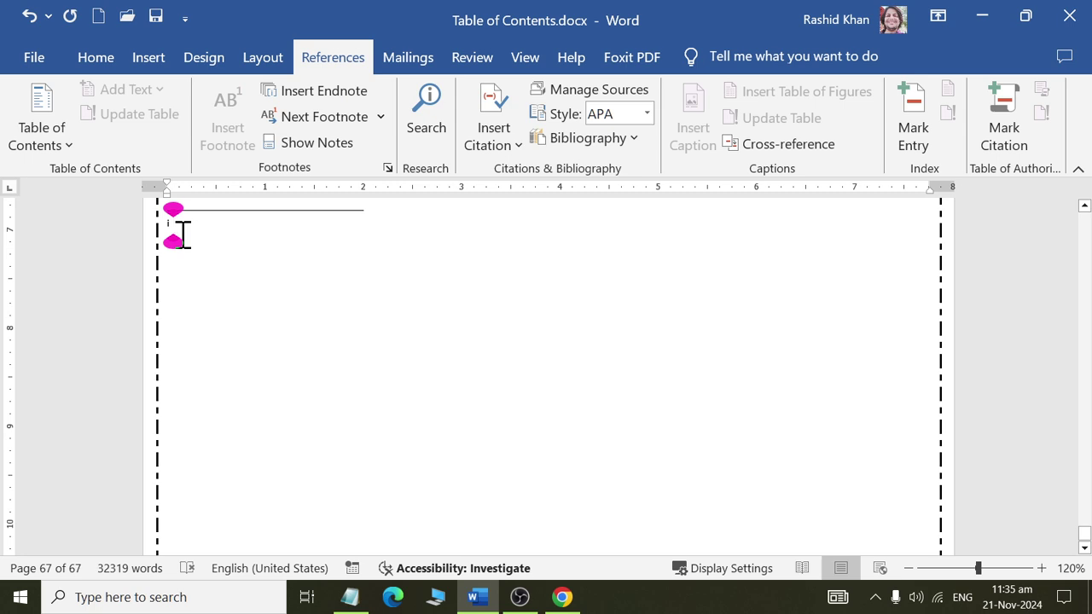
{"action": "type", "text": "Computer is "}
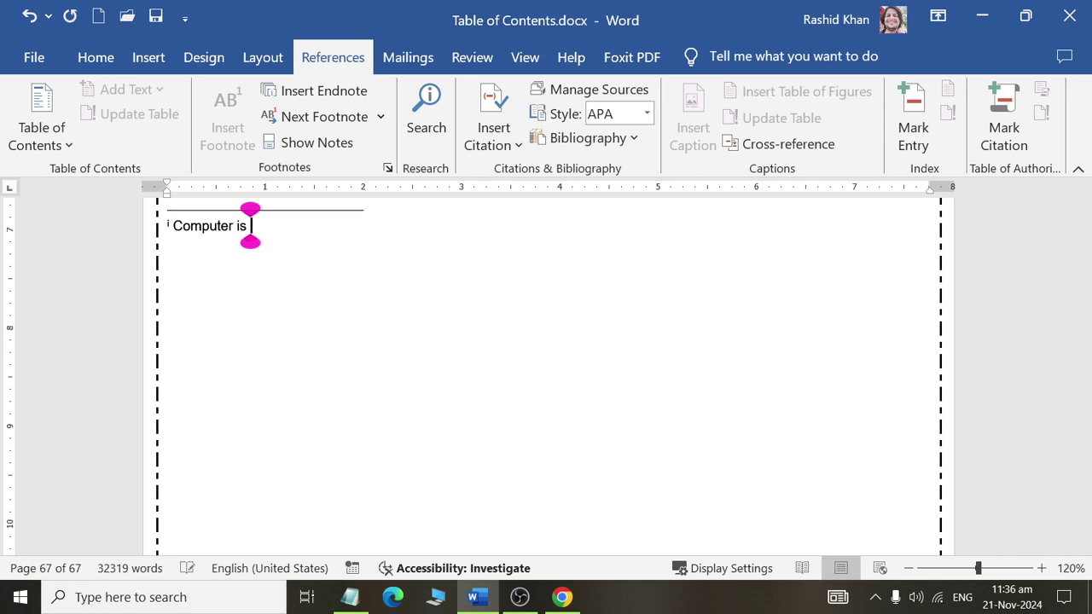
{"action": "type", "text": "a digital ma"}
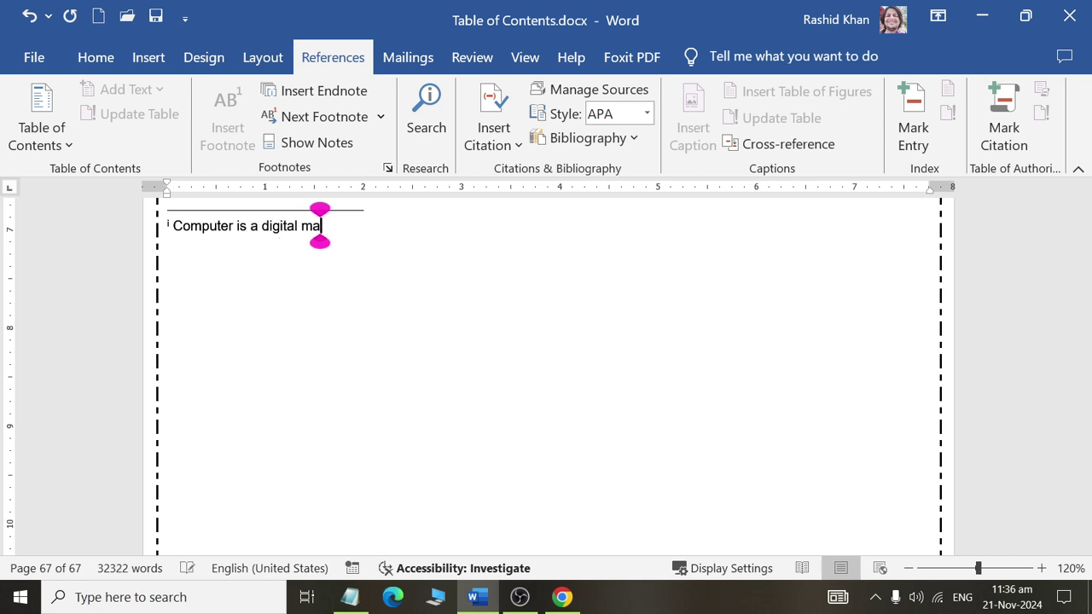
{"action": "type", "text": "chine"}
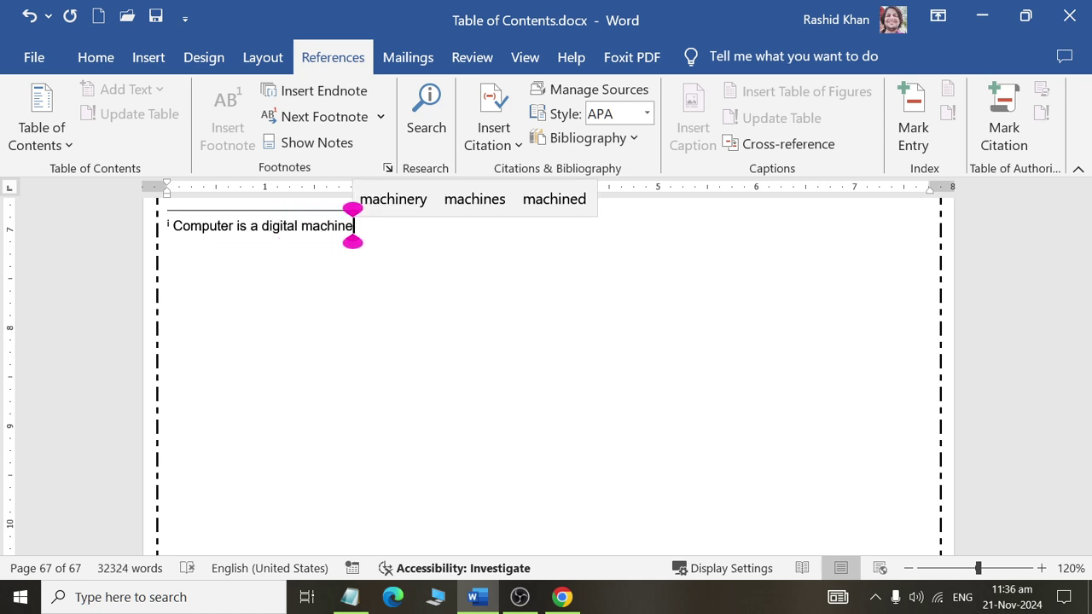
{"action": "type", "text": " describe "}
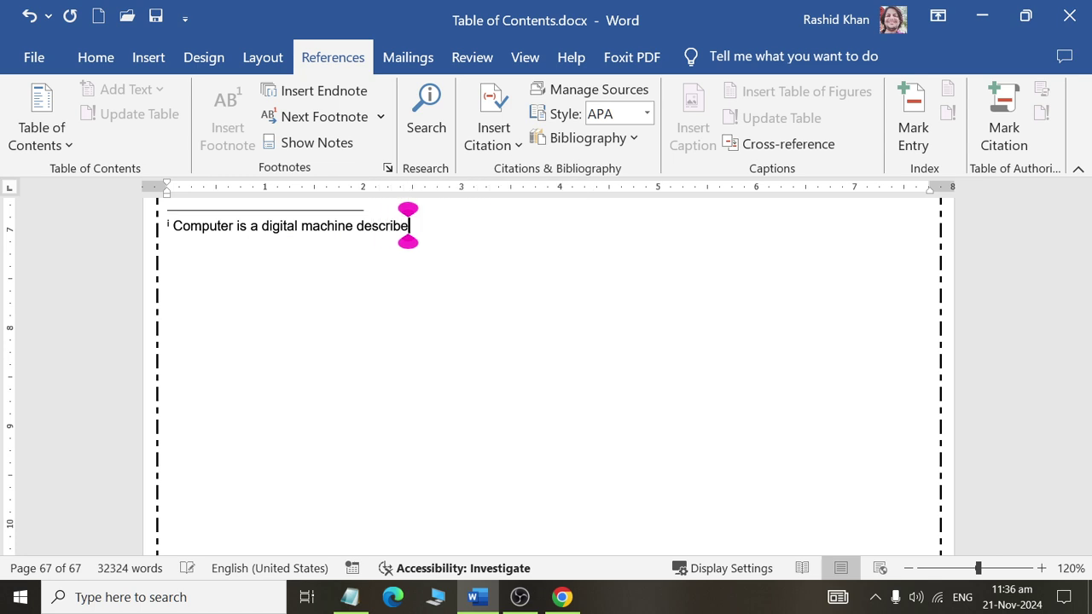
{"action": "type", "text": "in note"}
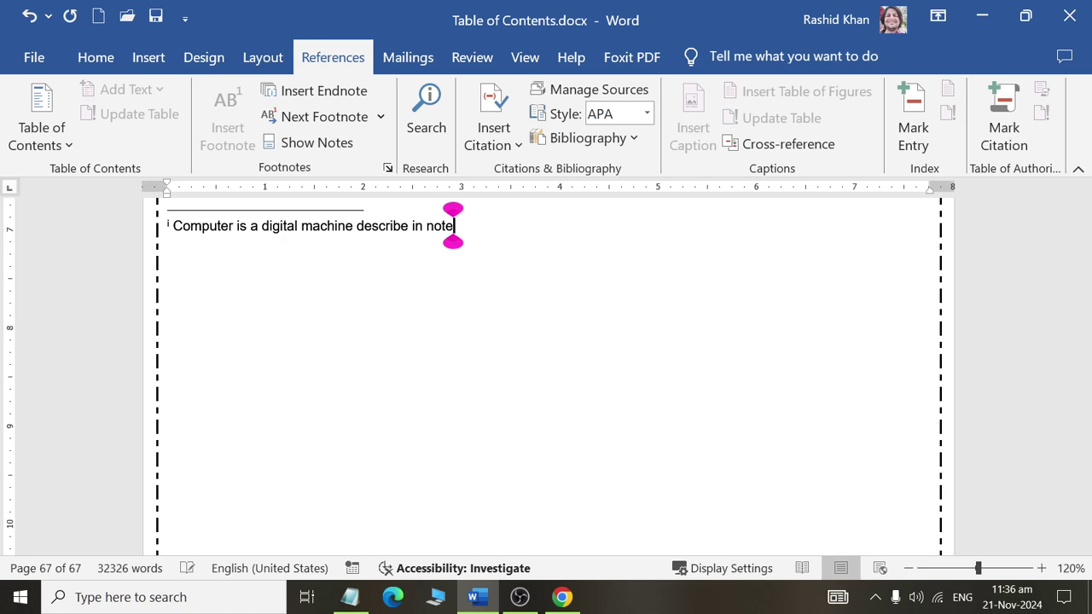
{"action": "type", "text": "s"}
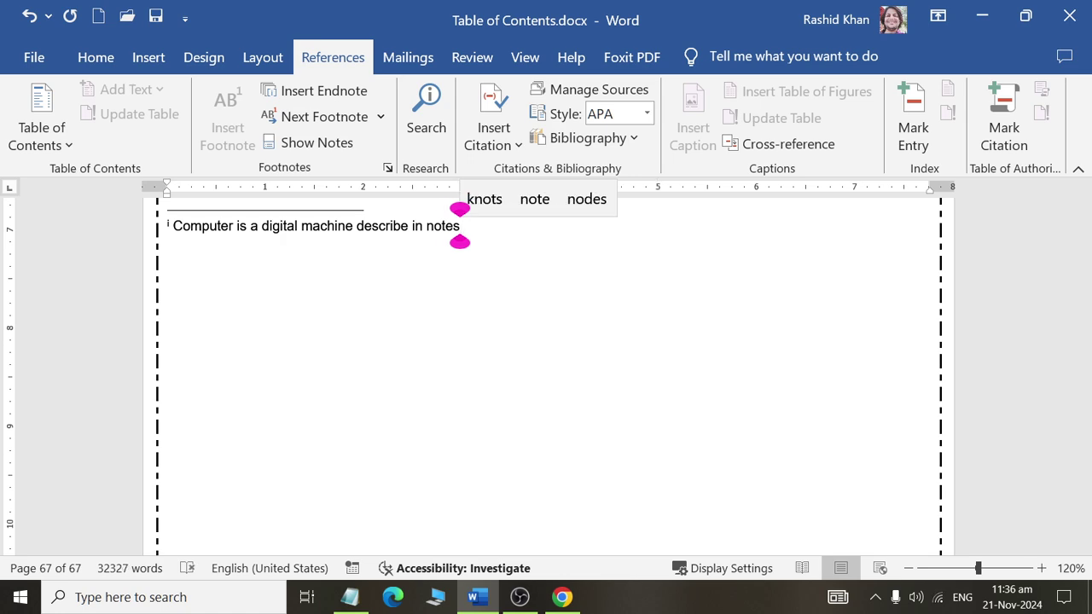
{"action": "scroll", "coordinate": [307, 298], "scroll_direction": "up", "scroll_amount": 5}
{"action": "scroll", "coordinate": [327, 338], "scroll_direction": "up", "scroll_amount": 5}
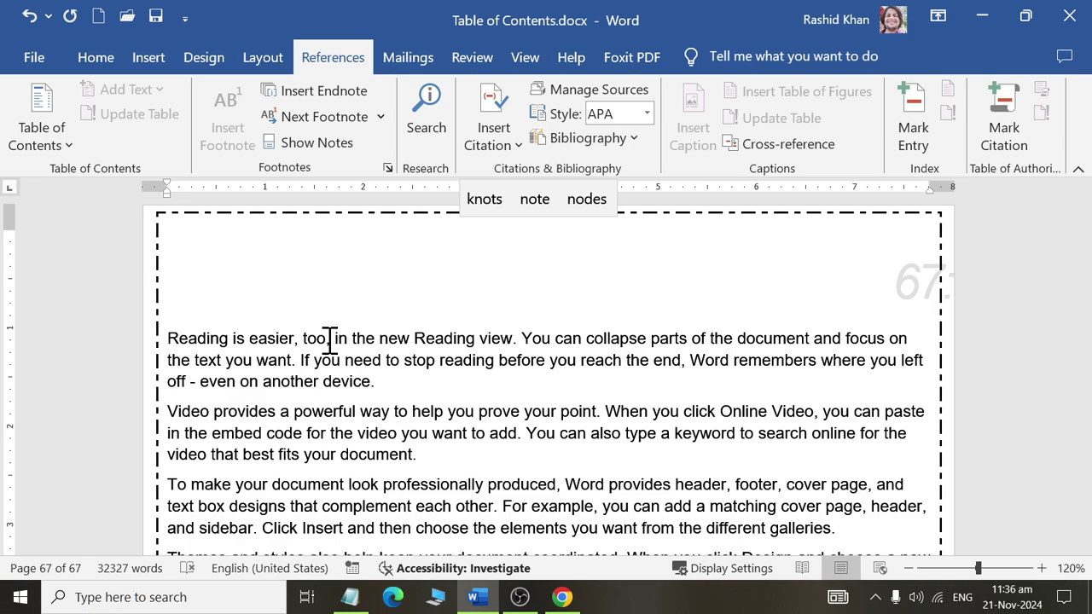
Scroll to page 64 and select the 'Sindh Exam 2024' heading
{"action": "scroll", "coordinate": [468, 130], "scroll_direction": "down", "scroll_amount": 5}
{"action": "scroll", "coordinate": [507, 398], "scroll_direction": "down", "scroll_amount": 5}
{"action": "scroll", "coordinate": [522, 395], "scroll_direction": "down", "scroll_amount": 5}
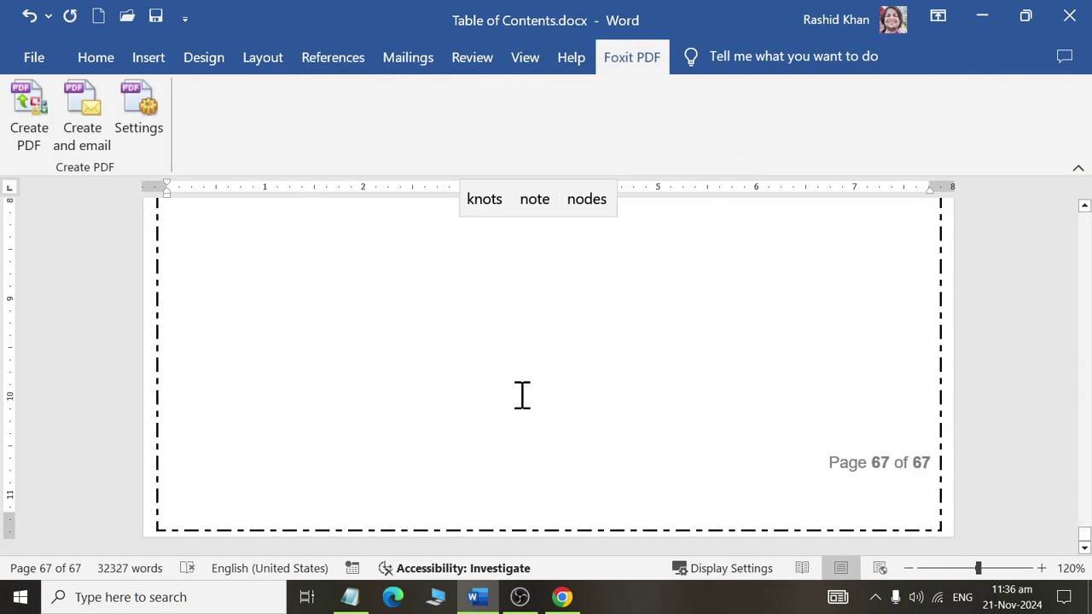
{"action": "scroll", "coordinate": [529, 391], "scroll_direction": "up", "scroll_amount": 3}
{"action": "scroll", "coordinate": [537, 385], "scroll_direction": "up", "scroll_amount": 5}
{"action": "scroll", "coordinate": [1090, 340], "scroll_direction": "up", "scroll_amount": 5}
{"action": "scroll", "coordinate": [1090, 340], "scroll_direction": "up", "scroll_amount": 5}
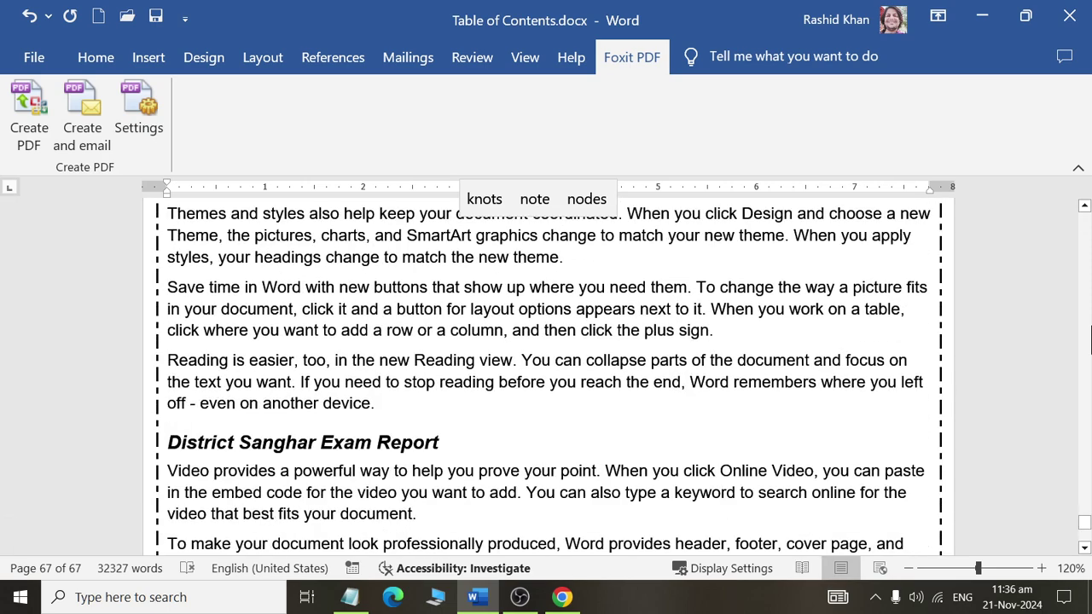
{"action": "scroll", "coordinate": [1090, 340], "scroll_direction": "up", "scroll_amount": 10}
{"action": "scroll", "coordinate": [312, 392], "scroll_direction": "down", "scroll_amount": 2}
{"action": "scroll", "coordinate": [312, 401], "scroll_direction": "down", "scroll_amount": 3}
{"action": "scroll", "coordinate": [313, 397], "scroll_direction": "down", "scroll_amount": 2}
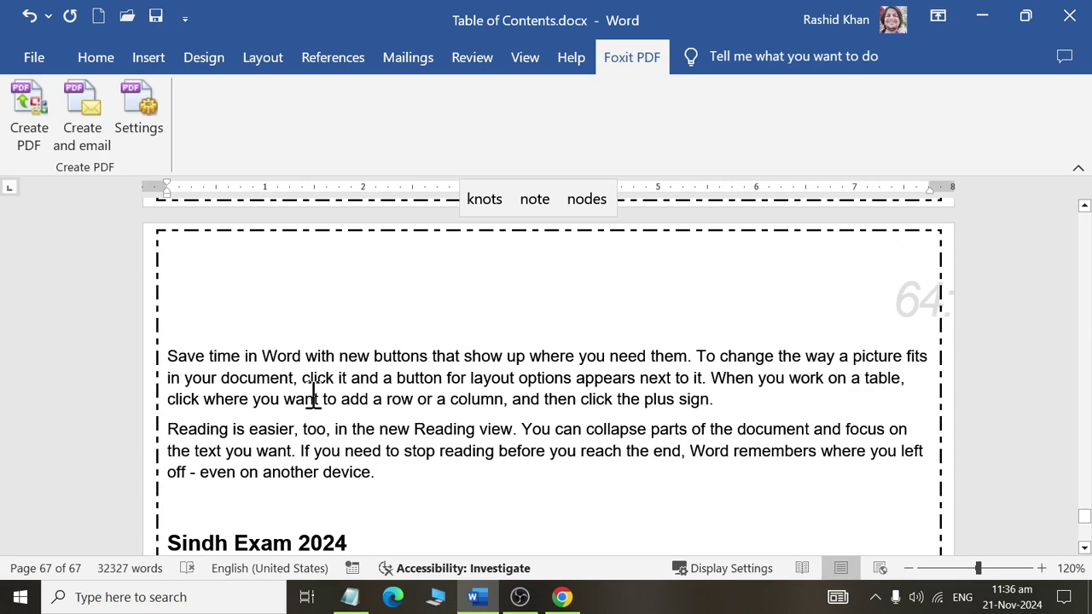
{"action": "scroll", "coordinate": [313, 431], "scroll_direction": "down", "scroll_amount": 3}
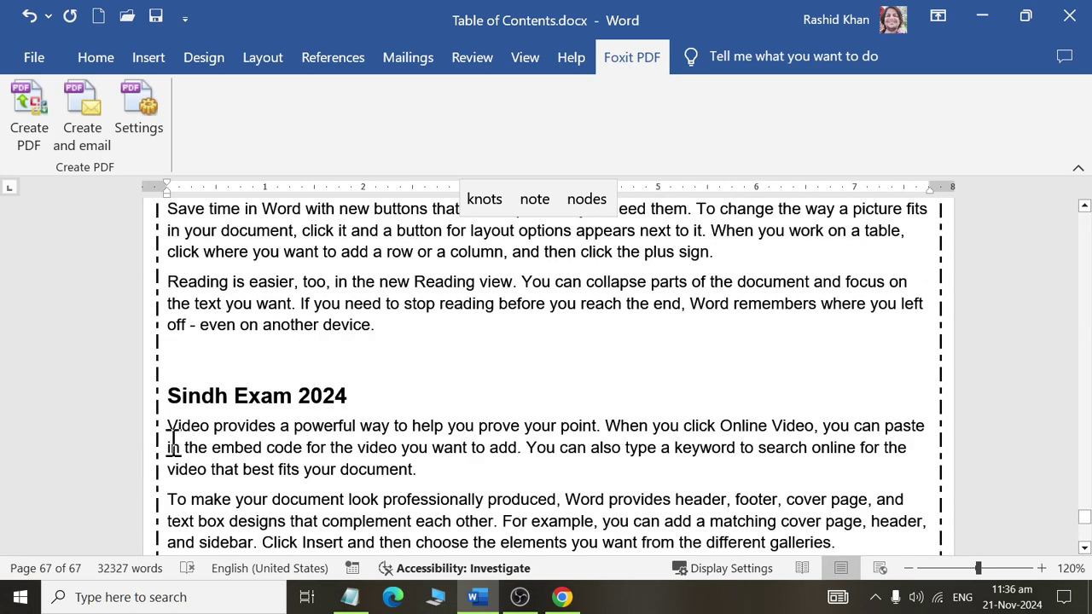
{"action": "left_click_drag", "start_coordinate": [169, 425], "coordinate": [305, 450]}
{"action": "left_click_drag", "start_coordinate": [169, 394], "coordinate": [355, 401]}
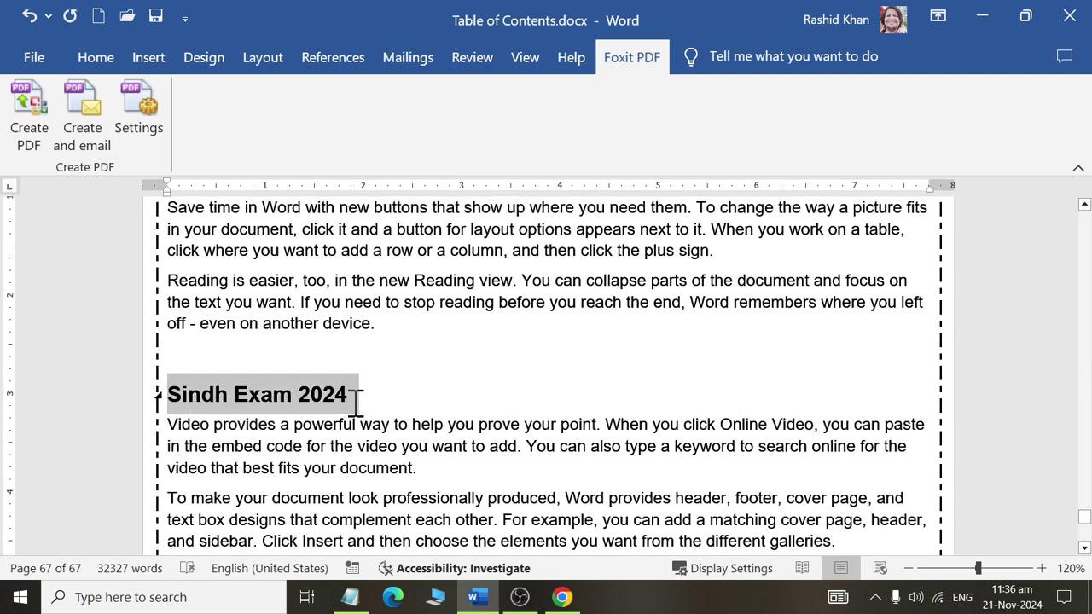
{"action": "left_click", "coordinate": [148, 60]}
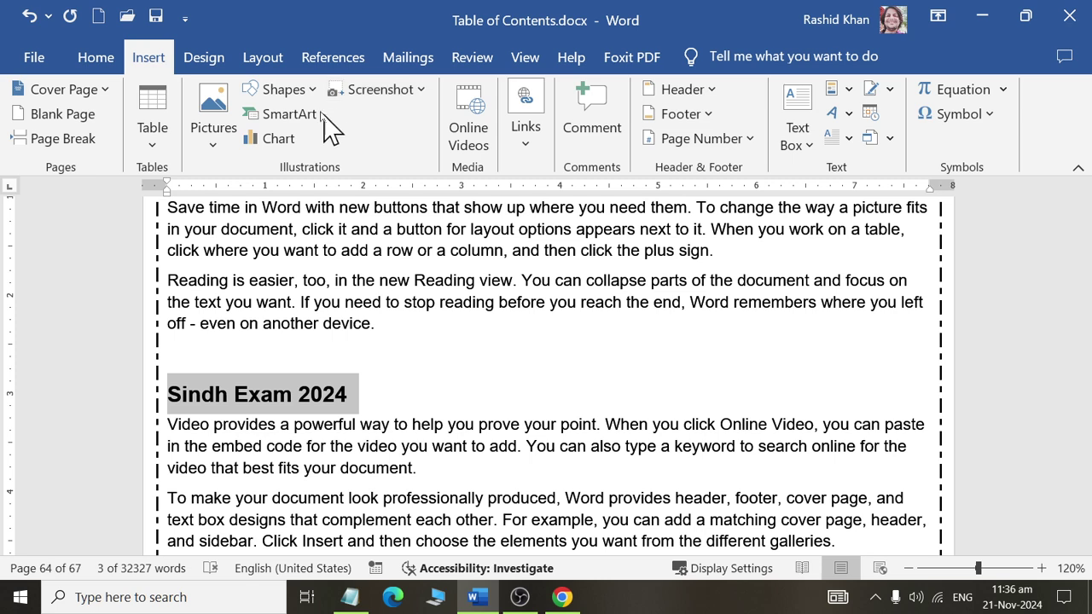
Insert endnote ii after the Sindh Exam 2024 heading reading 'Exam to test skill of candidate'
{"action": "left_click", "coordinate": [351, 65]}
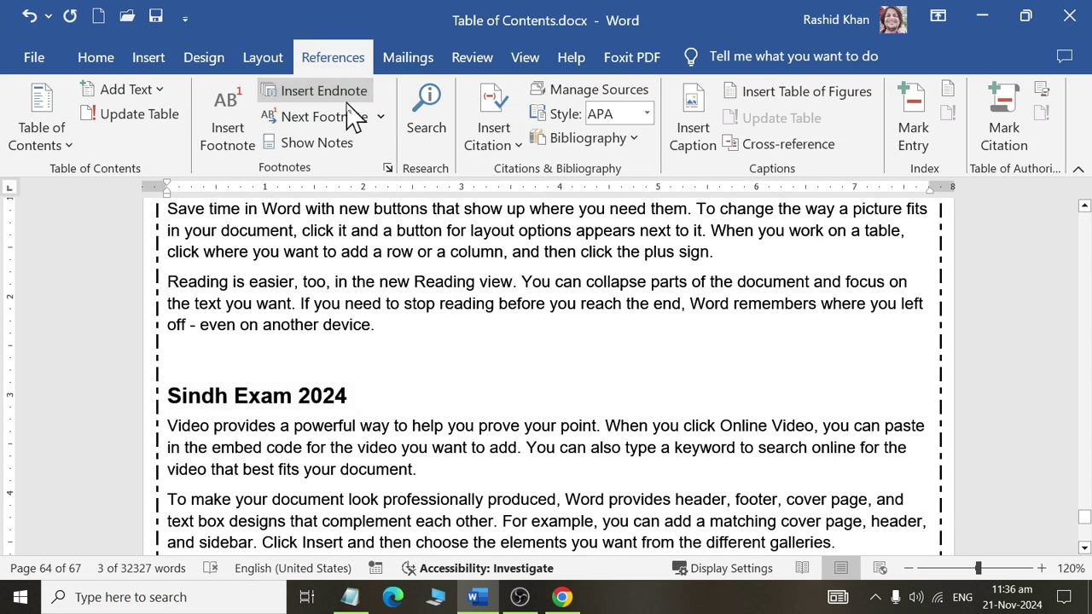
{"action": "left_click", "coordinate": [346, 98]}
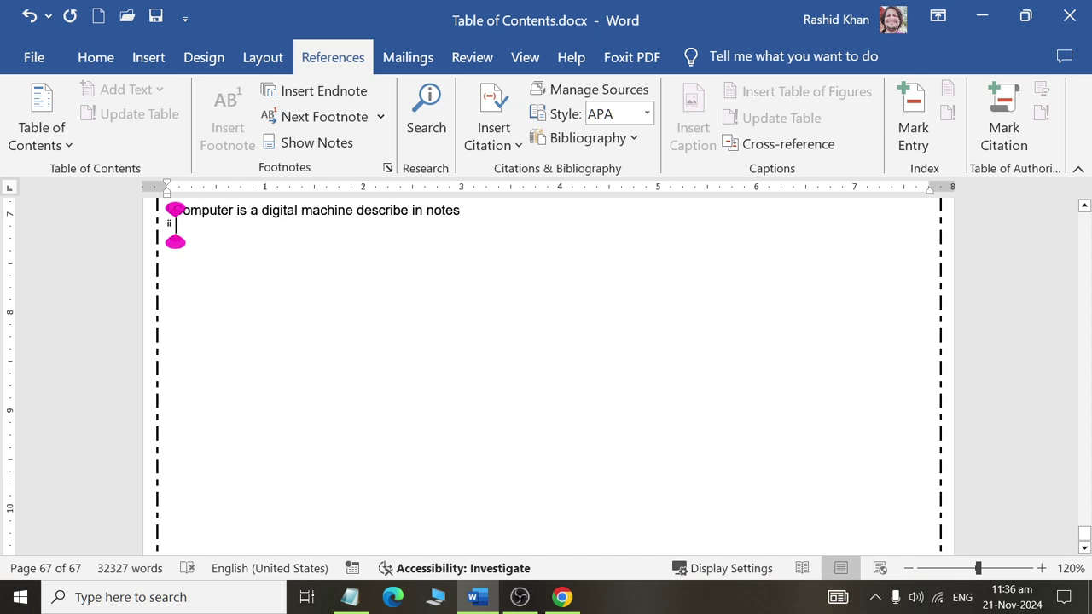
{"action": "type", "text": "Exam to test "}
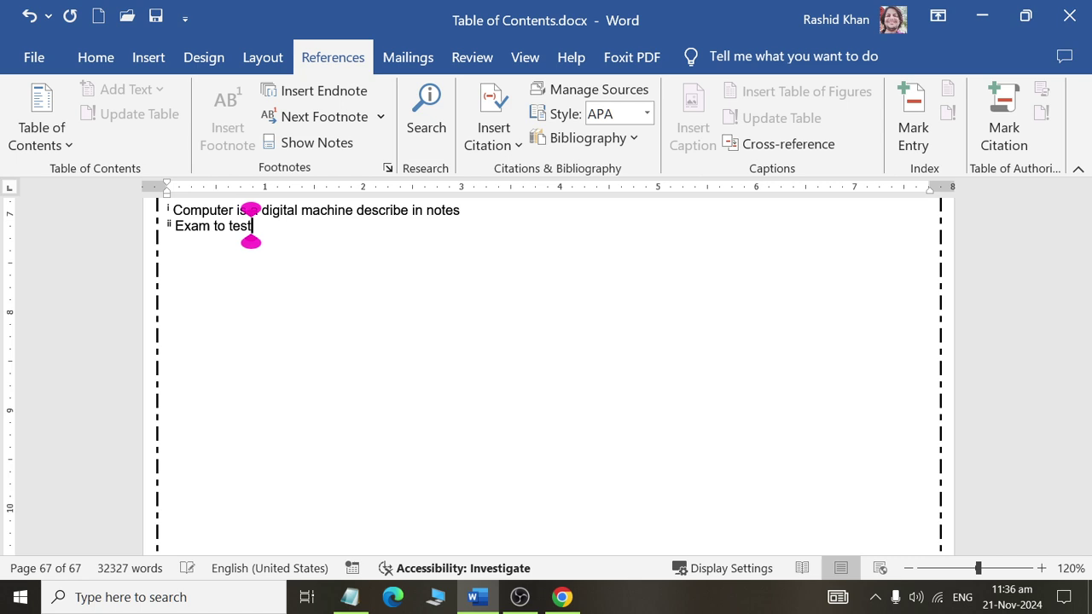
{"action": "type", "text": "skill"}
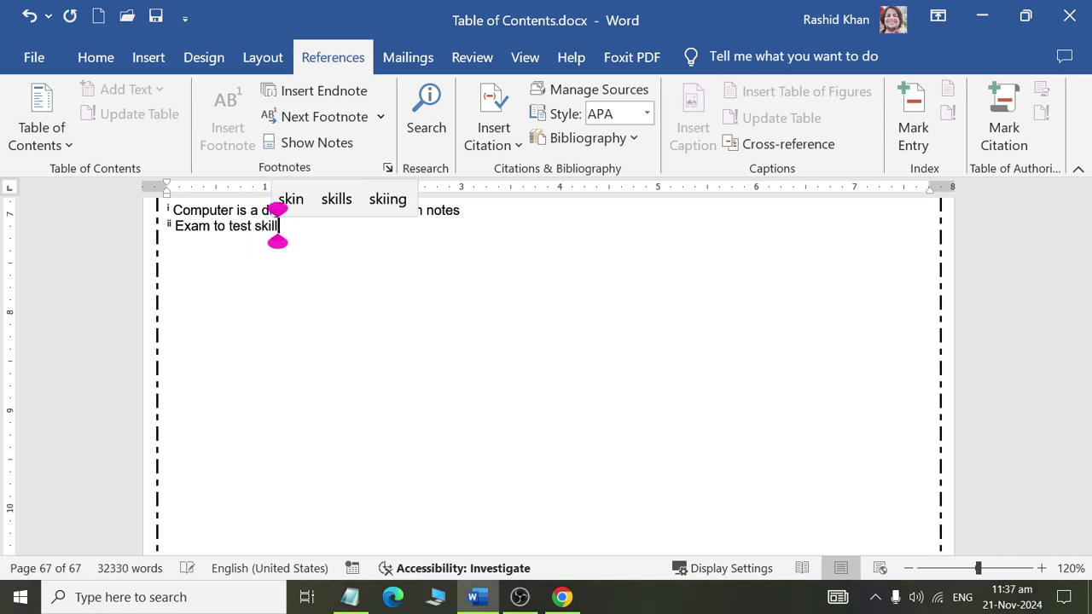
{"action": "type", "text": " of can"}
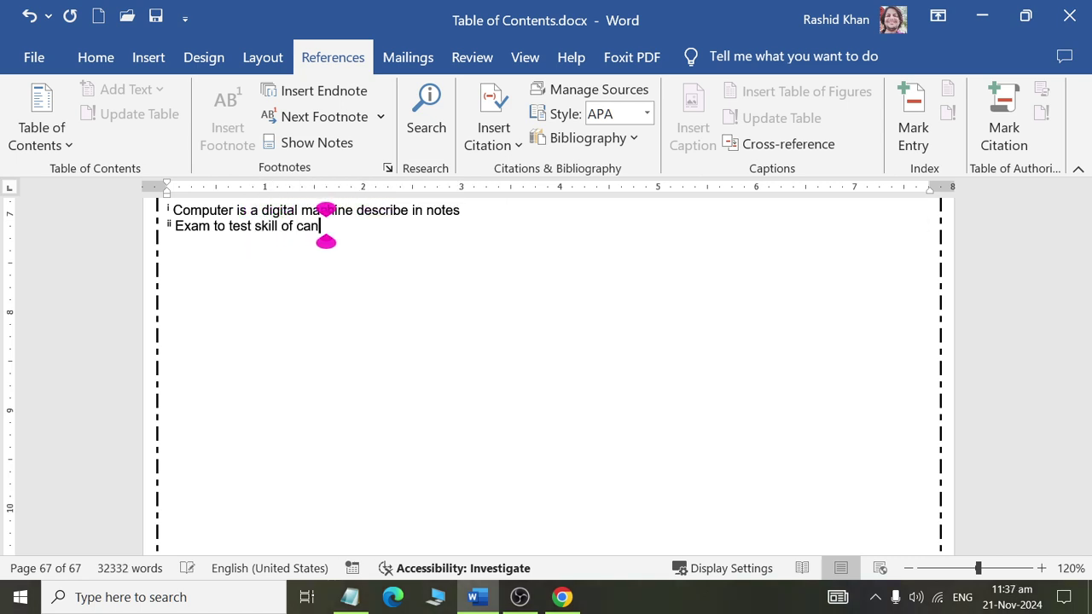
{"action": "type", "text": "didate"}
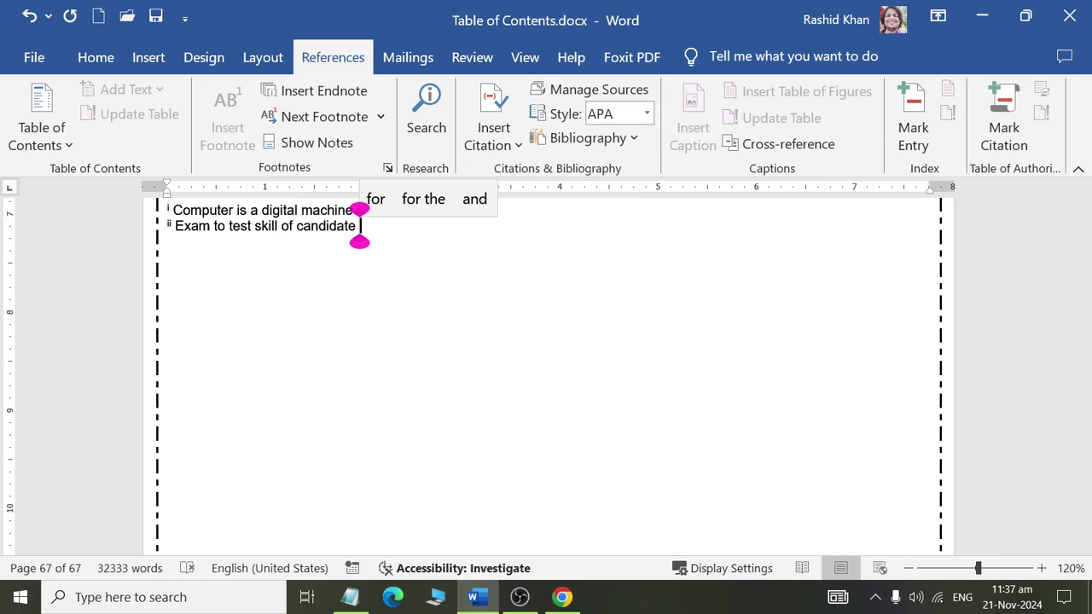
{"action": "scroll", "coordinate": [509, 414], "scroll_direction": "up", "scroll_amount": 2}
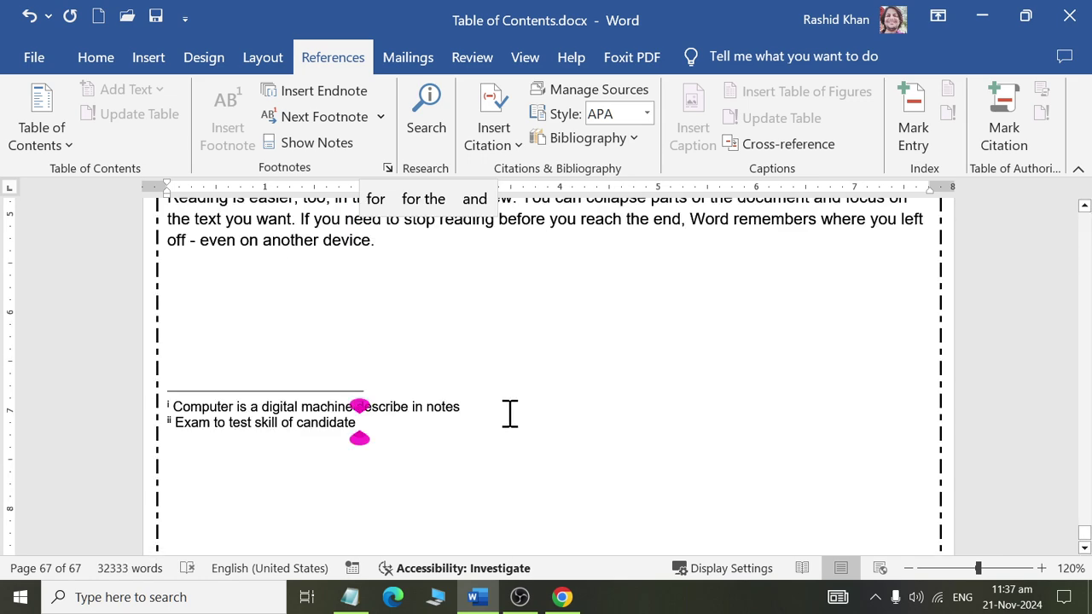
{"action": "scroll", "coordinate": [509, 413], "scroll_direction": "up", "scroll_amount": 2}
Use Show Notes to view the endnote area with both endnotes
{"action": "left_click", "coordinate": [546, 365]}
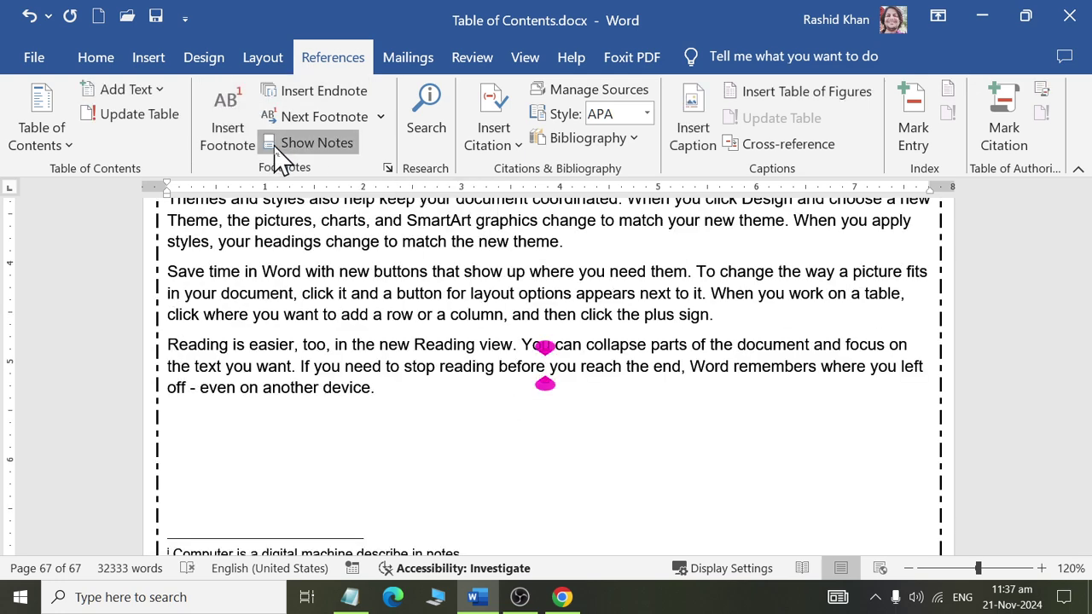
{"action": "left_click", "coordinate": [312, 143]}
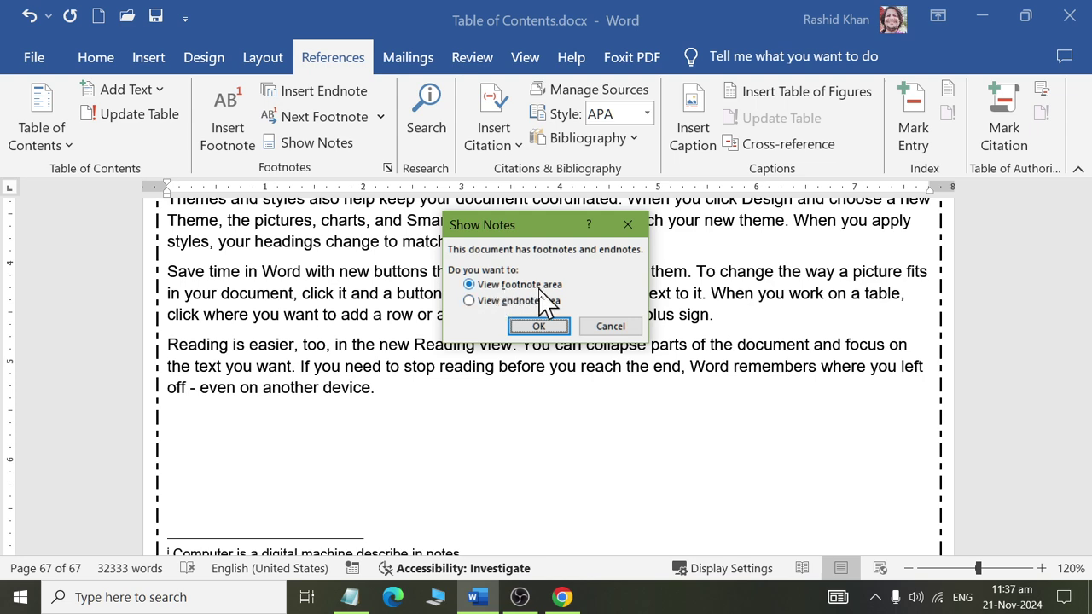
{"action": "left_click", "coordinate": [511, 301]}
{"action": "left_click", "coordinate": [538, 326]}
{"action": "scroll", "coordinate": [541, 329], "scroll_direction": "up", "scroll_amount": 2}
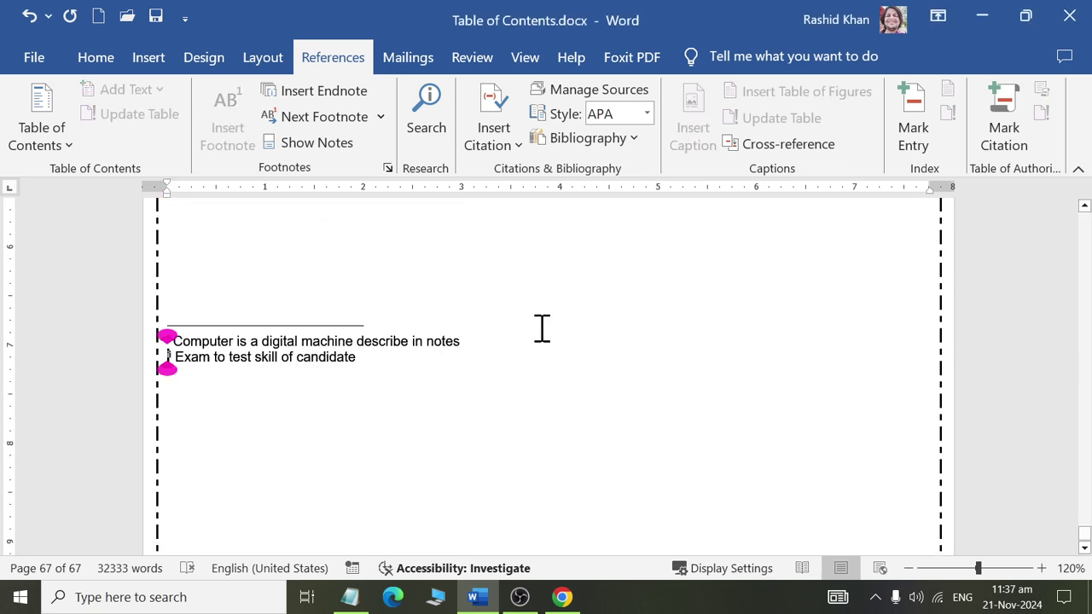
Return to the text and use Show Notes to view the footnote area on page 37
{"action": "left_click", "coordinate": [295, 145]}
{"action": "left_click", "coordinate": [324, 145]}
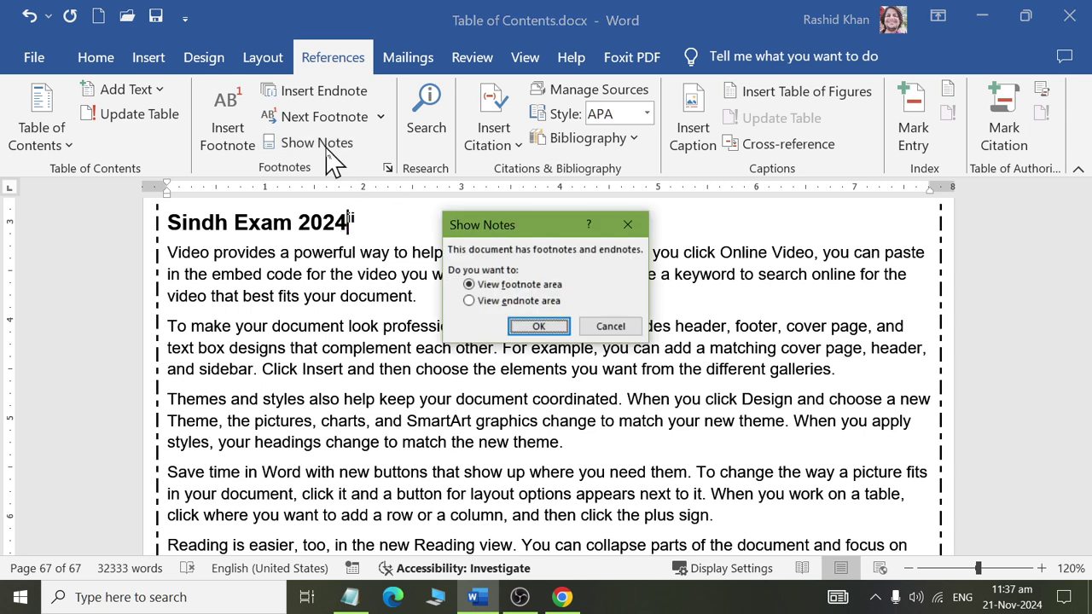
{"action": "left_click", "coordinate": [536, 325]}
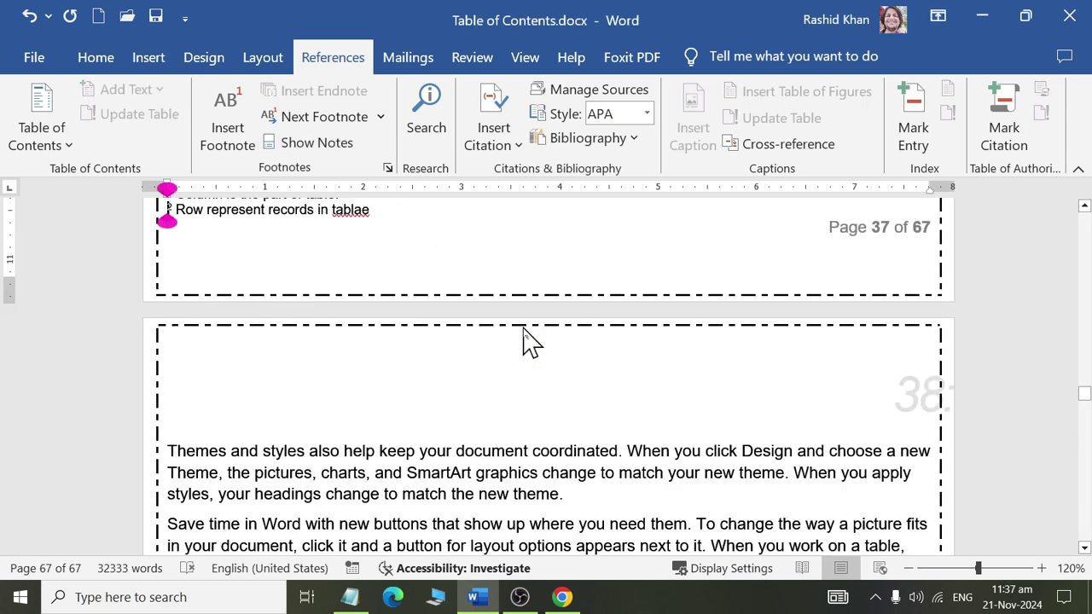
{"action": "scroll", "coordinate": [320, 252], "scroll_direction": "up", "scroll_amount": 3}
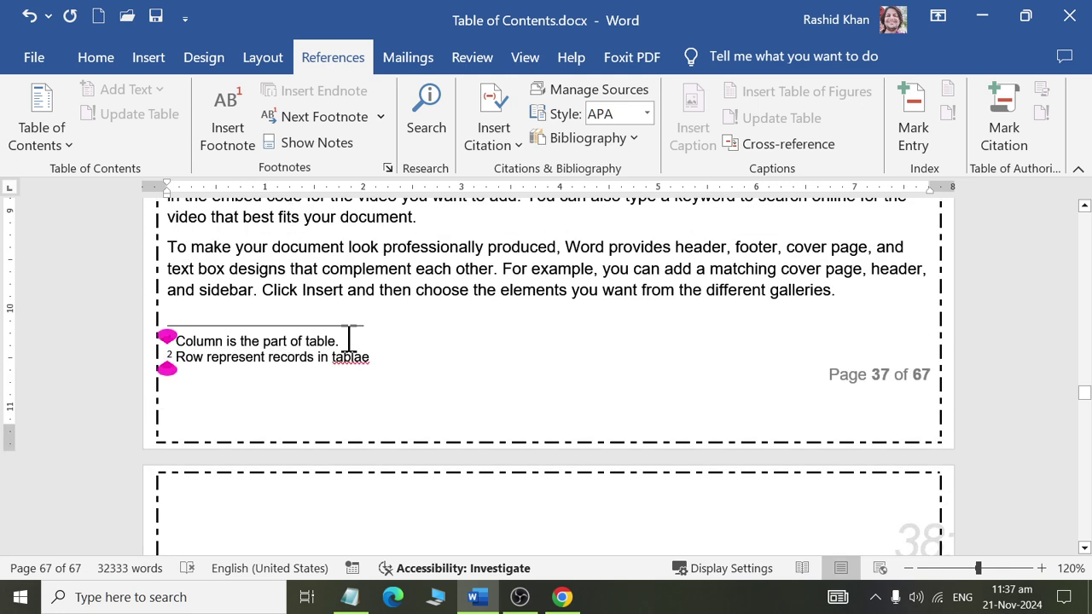